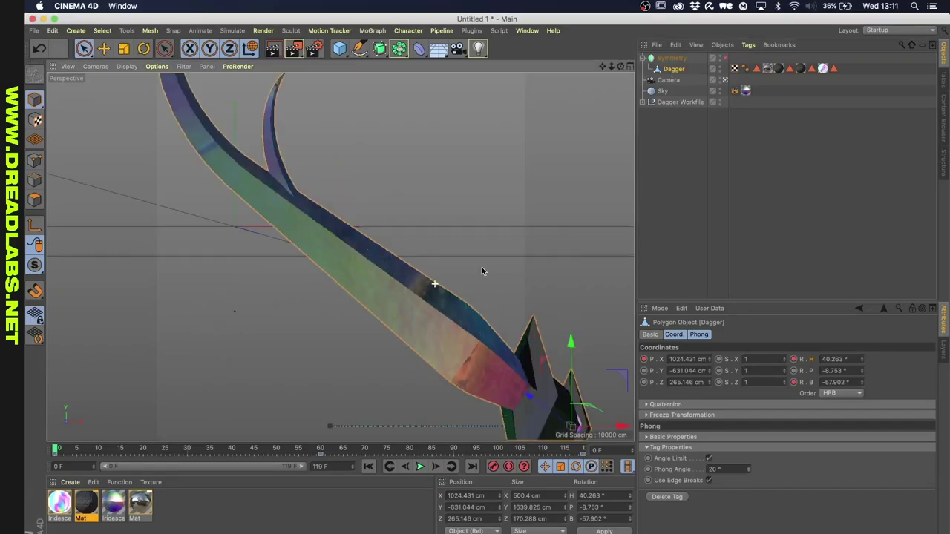
# - Select the Dagger and orbit closely around its curved blade edges
pyautogui.moveTo(458, 180)
pyautogui.keyDown('alt'); pyautogui.mouseDown()
pyautogui.moveTo(416, 190)
pyautogui.moveTo(161, 192)
pyautogui.moveTo(364, 210)
pyautogui.mouseUp(); pyautogui.keyUp('alt')
pyautogui.click(161, 191)
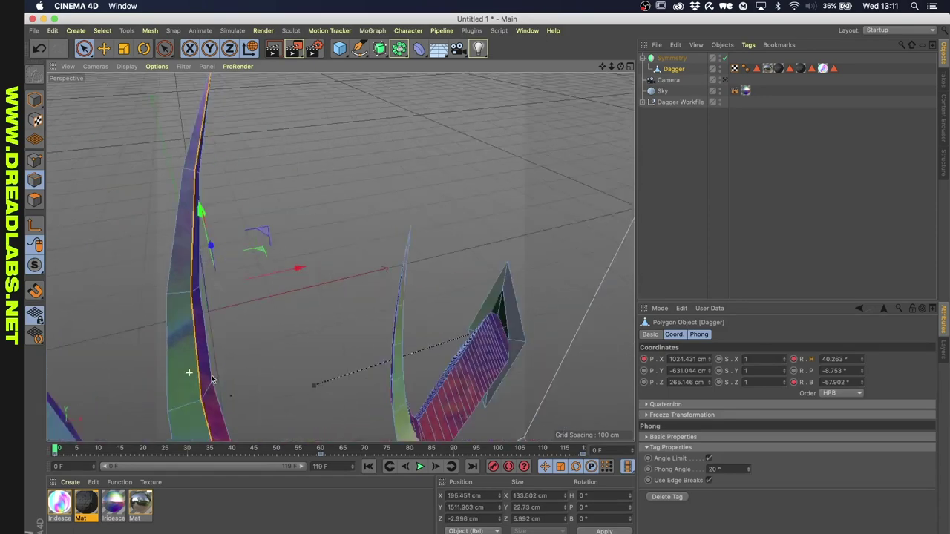
pyautogui.moveTo(460, 418)
pyautogui.keyDown('alt'); pyautogui.mouseDown()
pyautogui.moveTo(398, 350)
pyautogui.moveTo(416, 338)
pyautogui.mouseUp(); pyautogui.keyUp('alt')
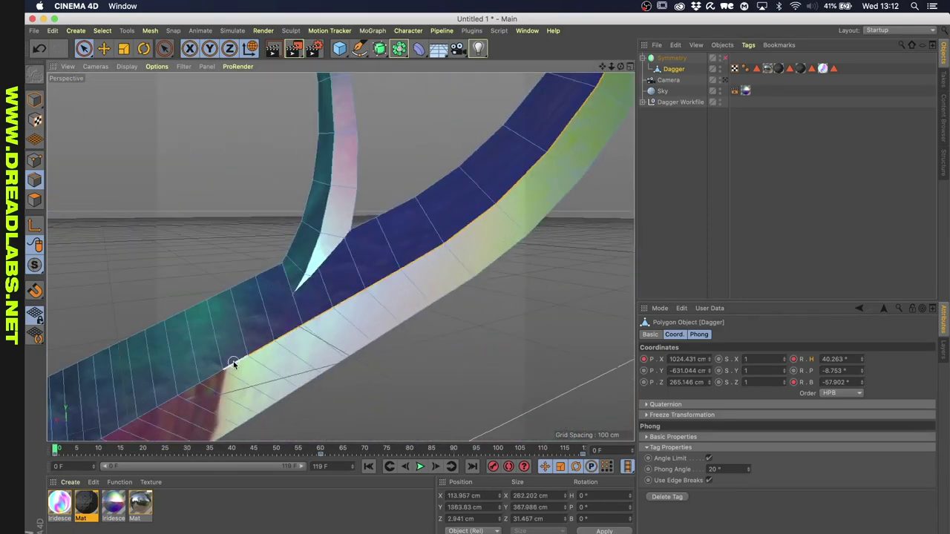
pyautogui.moveTo(233, 364)
pyautogui.keyDown('alt'); pyautogui.mouseDown()
pyautogui.moveTo(356, 271)
pyautogui.moveTo(230, 327)
pyautogui.mouseUp(); pyautogui.keyUp('alt')
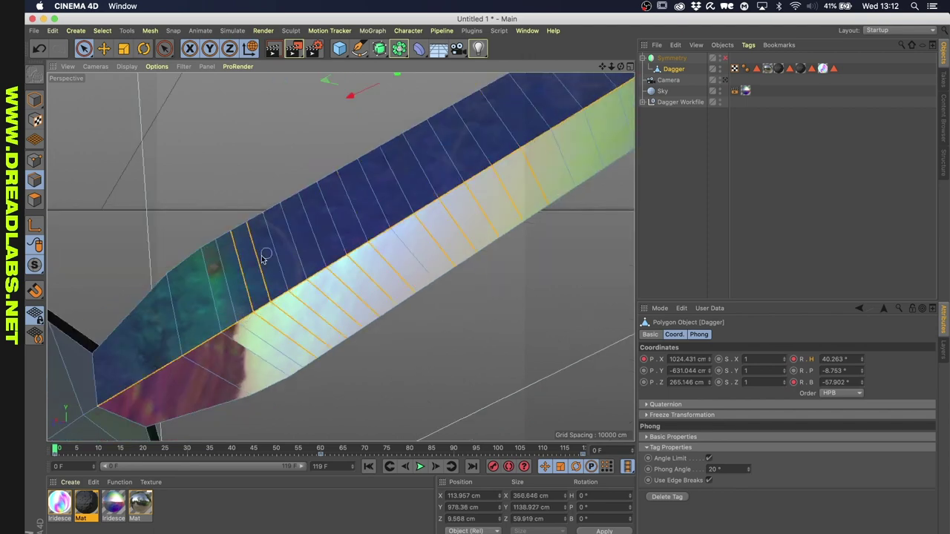
pyautogui.keyDown('alt'); pyautogui.moveTo(264, 257); pyautogui.dragTo(377, 137); pyautogui.keyUp('alt')
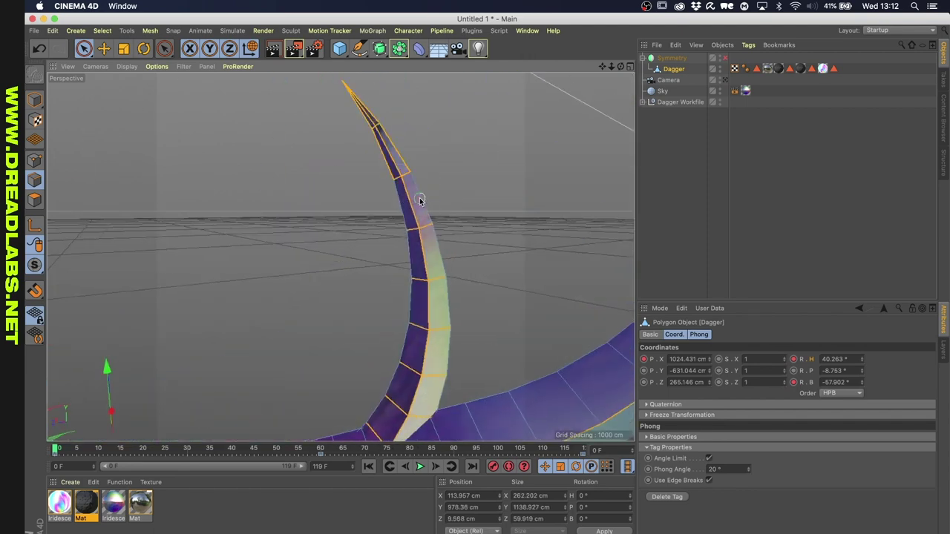
pyautogui.moveTo(442, 407)
pyautogui.keyDown('alt'); pyautogui.mouseDown()
pyautogui.moveTo(393, 89)
pyautogui.moveTo(339, 259)
pyautogui.moveTo(425, 420)
pyautogui.mouseUp(); pyautogui.keyUp('alt')
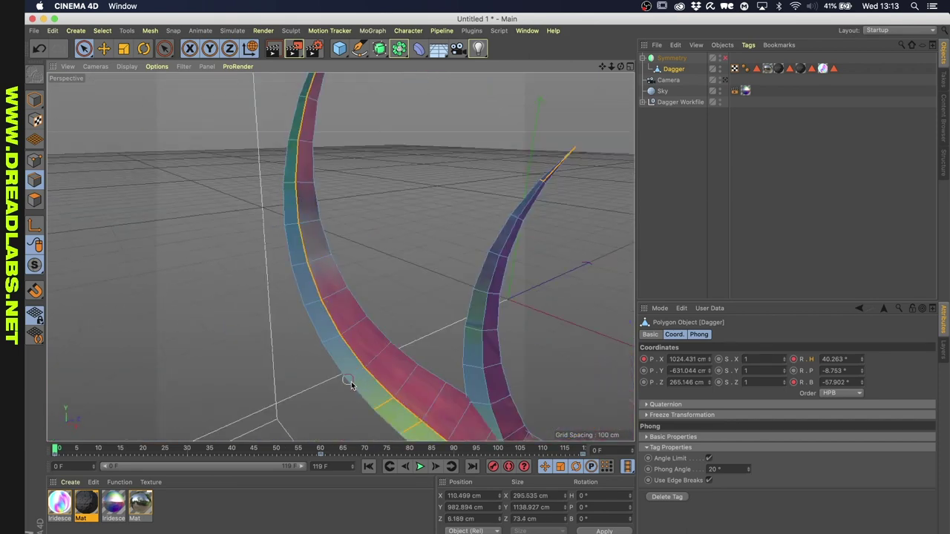
pyautogui.keyDown('alt'); pyautogui.moveTo(352, 384); pyautogui.dragTo(319, 172); pyautogui.keyUp('alt')
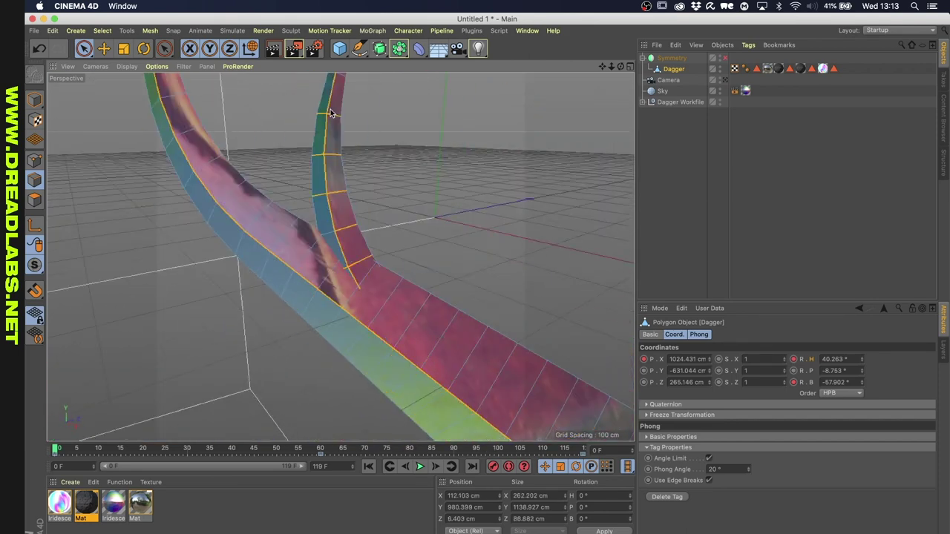
pyautogui.keyDown('alt'); pyautogui.moveTo(331, 113); pyautogui.dragTo(338, 236); pyautogui.keyUp('alt')
pyautogui.moveTo(281, 349)
pyautogui.keyDown('alt'); pyautogui.mouseDown()
pyautogui.moveTo(361, 382)
pyautogui.moveTo(304, 240)
pyautogui.moveTo(262, 173)
pyautogui.mouseUp(); pyautogui.keyUp('alt')
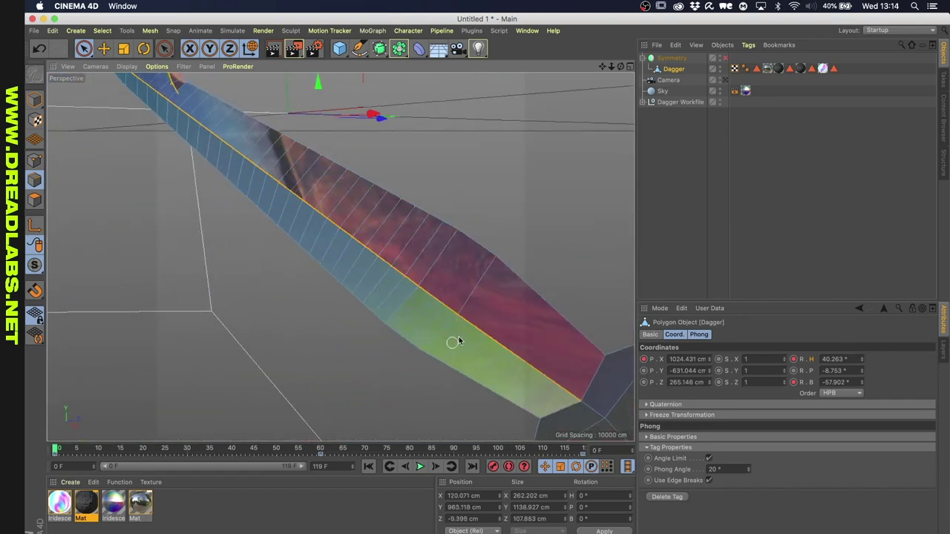
pyautogui.moveTo(457, 341)
pyautogui.keyDown('alt'); pyautogui.mouseDown()
pyautogui.moveTo(376, 248)
pyautogui.moveTo(417, 325)
pyautogui.mouseUp(); pyautogui.keyUp('alt')
# - Chamfer the selected blade edges by 2.335 cm and set the Phong angle to 10°
pyautogui.press('m')
pyautogui.press('s')
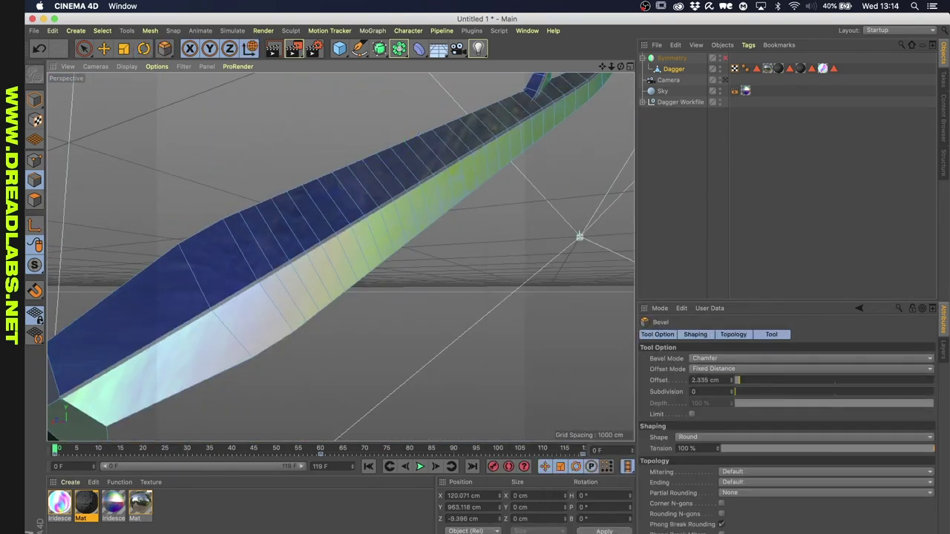
pyautogui.press('space')
pyautogui.moveTo(244, 153)
pyautogui.keyDown('alt'); pyautogui.mouseDown()
pyautogui.moveTo(377, 299)
pyautogui.moveTo(404, 453)
pyautogui.mouseUp(); pyautogui.keyUp('alt')
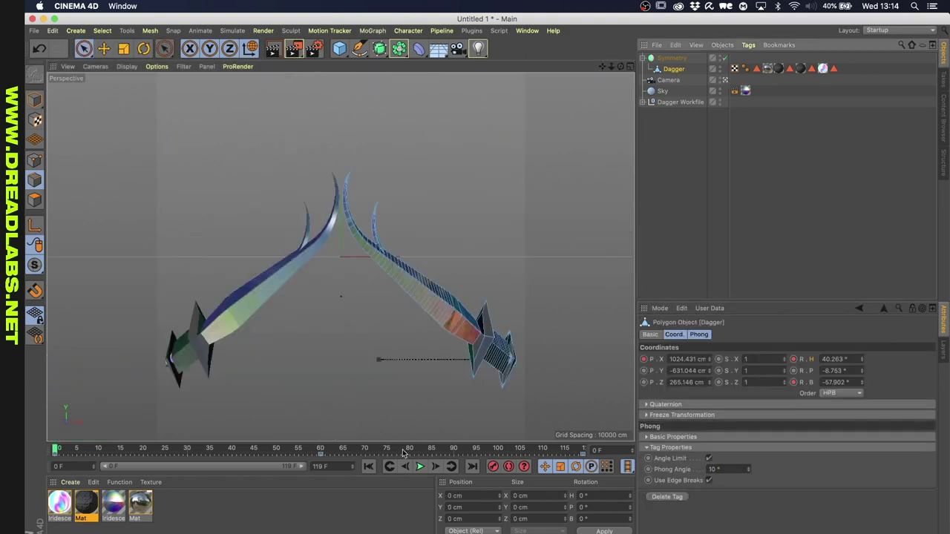
# - Play the daggers' rotation, scrub to frame 119, and inspect the rotation keyframe
pyautogui.click(421, 466)
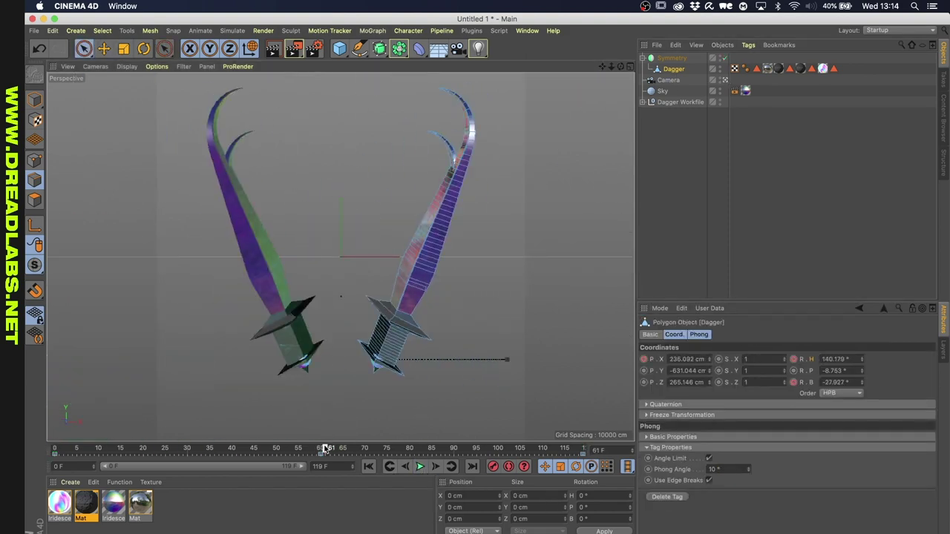
pyautogui.moveTo(324, 449); pyautogui.dragTo(583, 448)
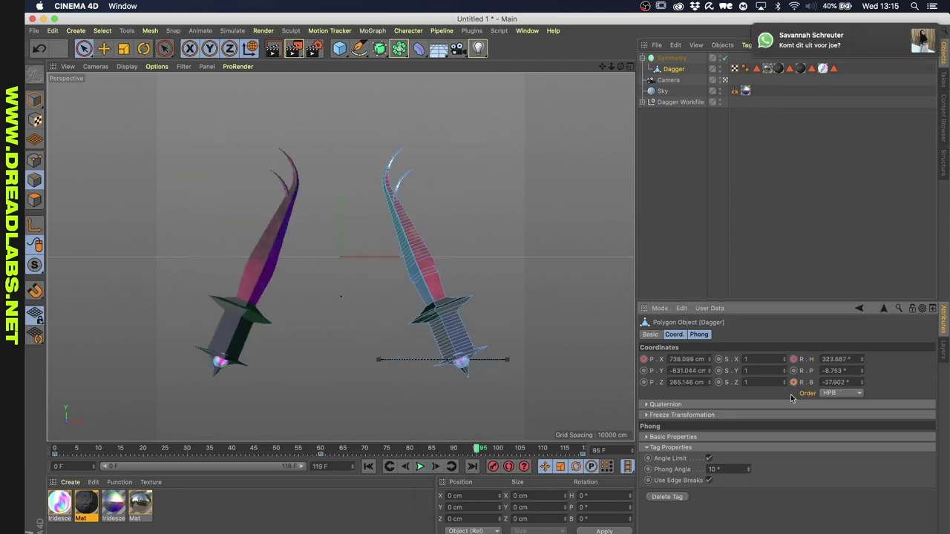
pyautogui.click(477, 456)
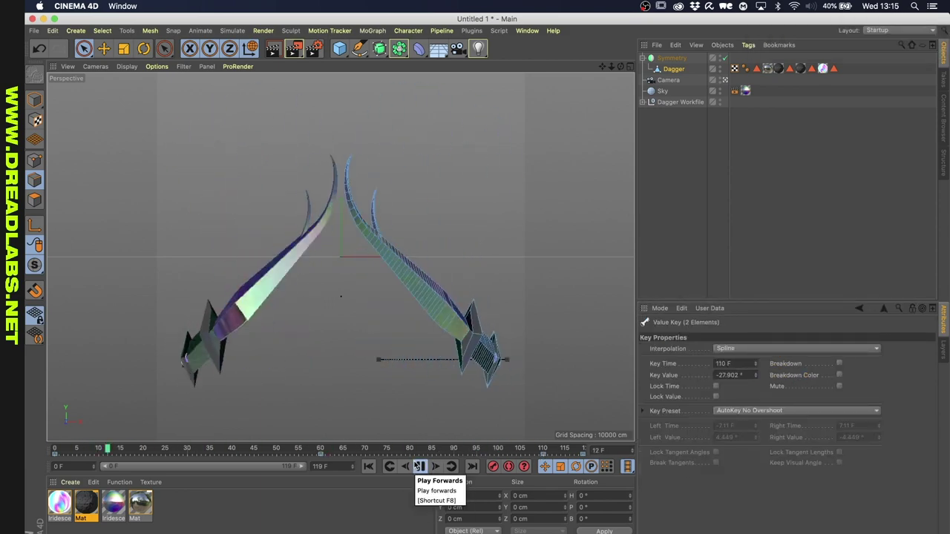
pyautogui.click(500, 452)
pyautogui.click(420, 467)
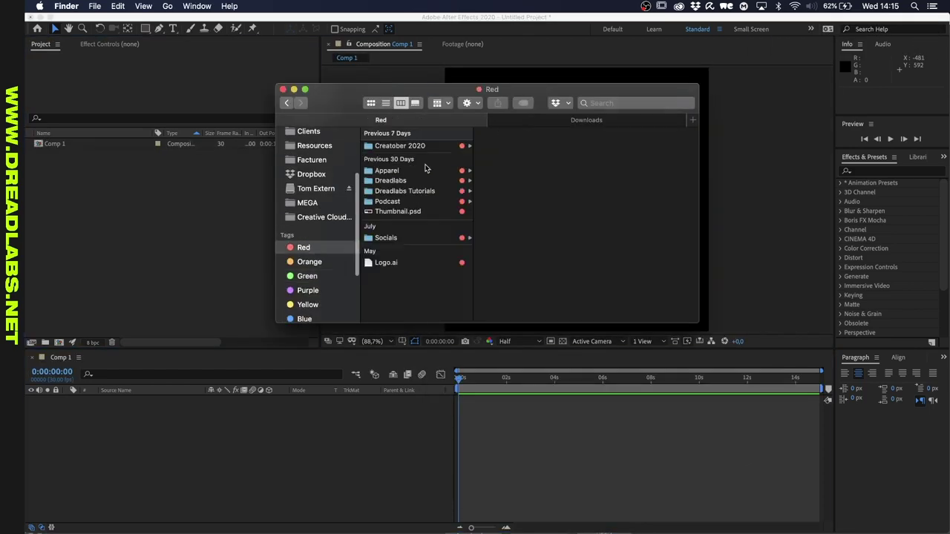
# - Import the Daggers PNG sequence and name its composition 07 - Daggers
pyautogui.press('super+i')
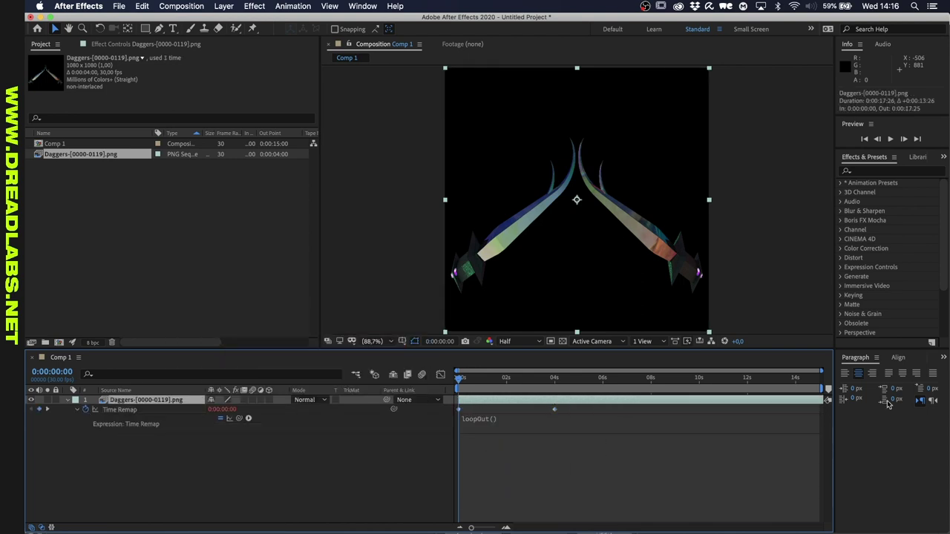
pyautogui.press('super+k')
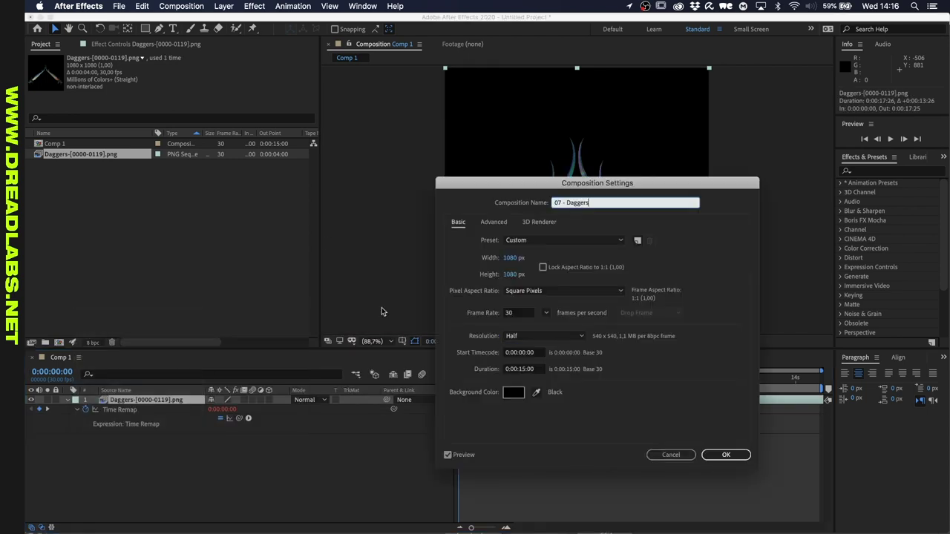
pyautogui.press('Return')
# - Stack duplicated Daggers layers with Directional Blur and add an adjustment layer on top
pyautogui.press('super+d')
pyautogui.click(185, 109)
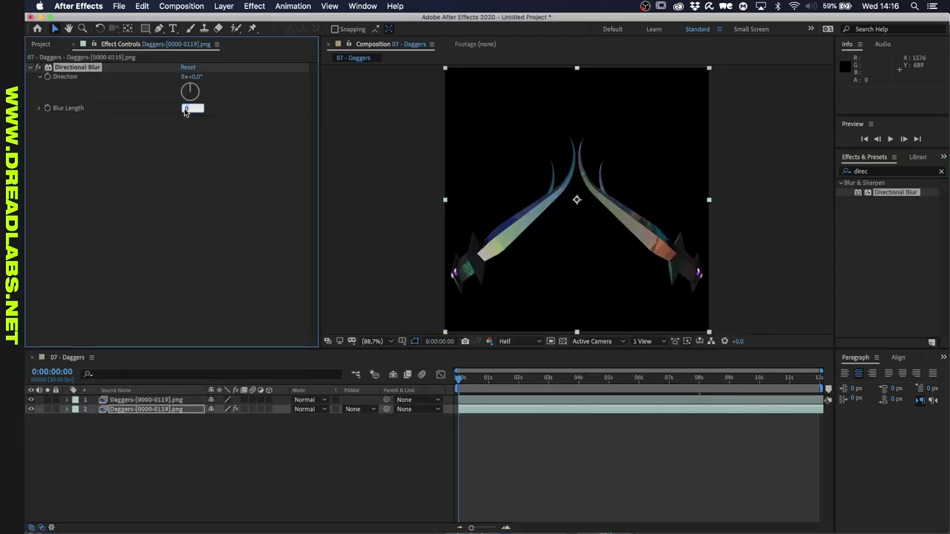
pyautogui.write('50')
pyautogui.press('super+d')
pyautogui.press('super+d')
pyautogui.click(145, 400)
pyautogui.click(254, 6)
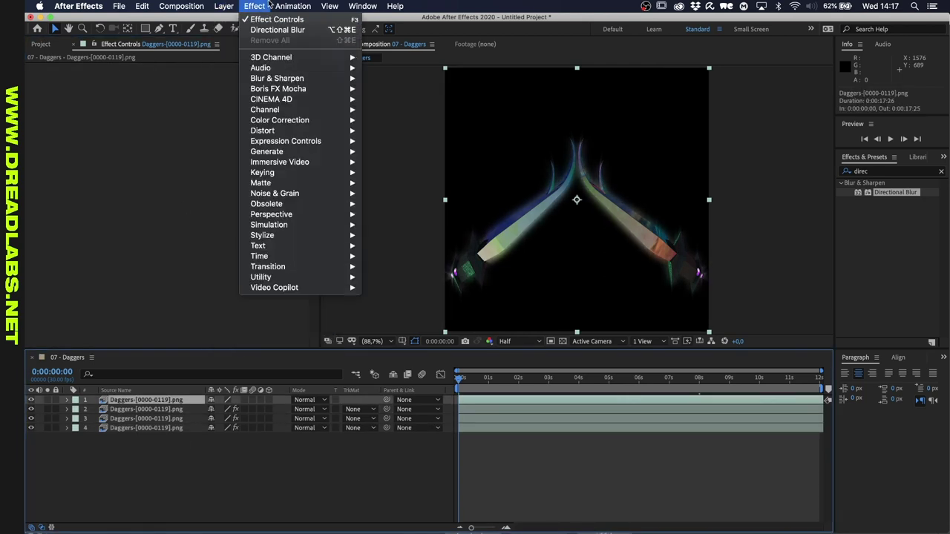
pyautogui.click(446, 84)
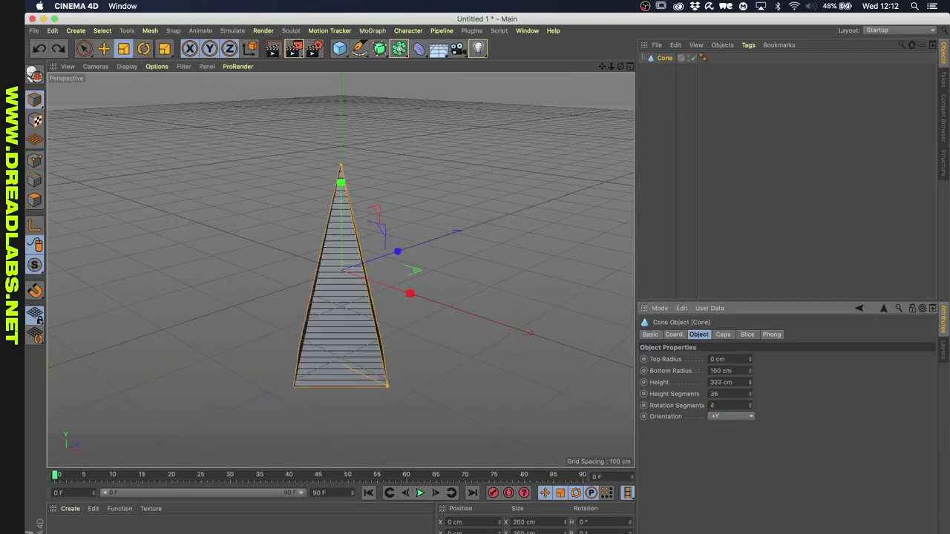
# - Make the four-sided cone editable and select its base polygon
pyautogui.press('c')
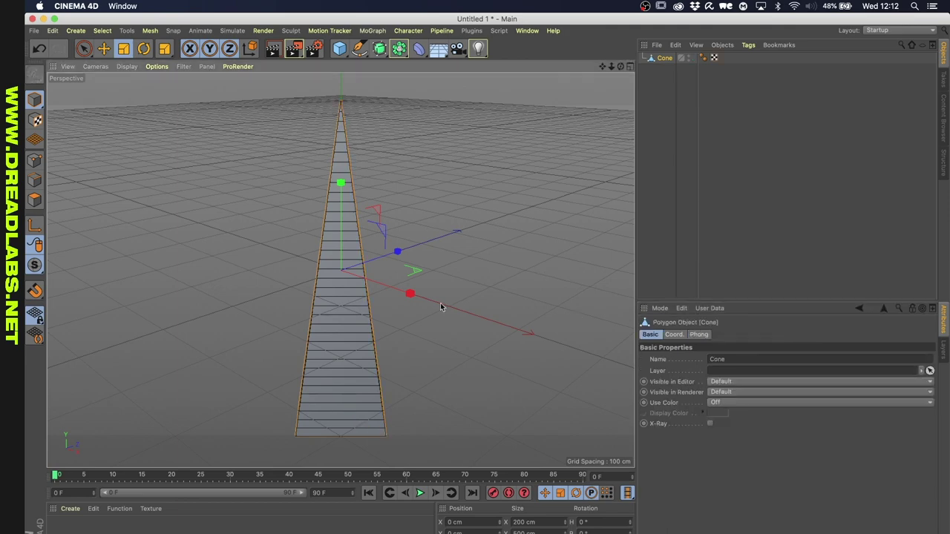
pyautogui.moveTo(576, 316)
pyautogui.keyDown('alt'); pyautogui.mouseDown()
pyautogui.moveTo(361, 260)
pyautogui.moveTo(318, 388)
pyautogui.mouseUp(); pyautogui.keyUp('alt')
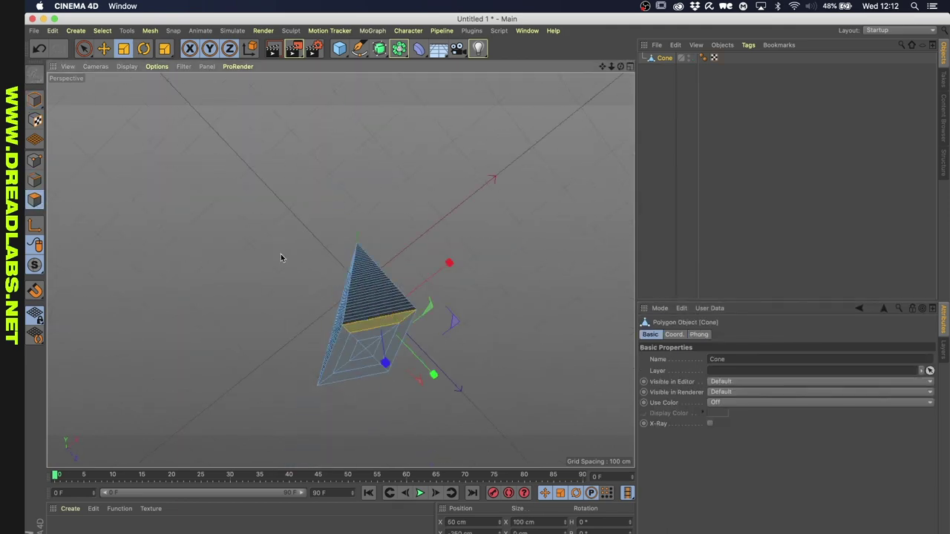
pyautogui.click(364, 349)
pyautogui.keyDown('alt'); pyautogui.moveTo(301, 318); pyautogui.dragTo(356, 361); pyautogui.keyUp('alt')
pyautogui.press('t')
pyautogui.moveTo(490, 369); pyautogui.dragTo(33, 113)
pyautogui.hotkey('ctrl', 'z')
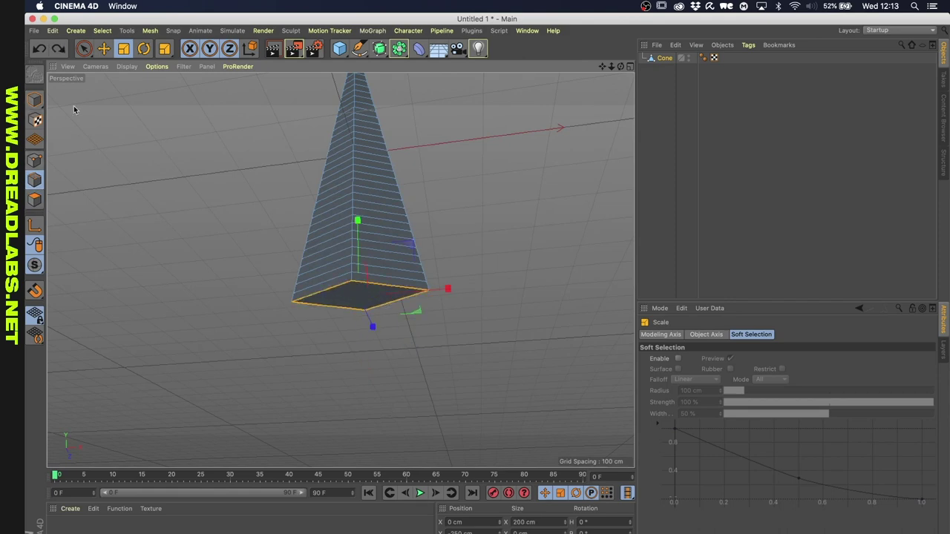
# - Extrude the cone's base polygon by about 33 cm
pyautogui.rightClick(212, 233)
pyautogui.click(245, 376)
pyautogui.moveTo(346, 280)
pyautogui.keyDown('alt'); pyautogui.mouseDown()
pyautogui.moveTo(328, 265)
pyautogui.moveTo(314, 371)
pyautogui.mouseUp(); pyautogui.keyUp('alt')
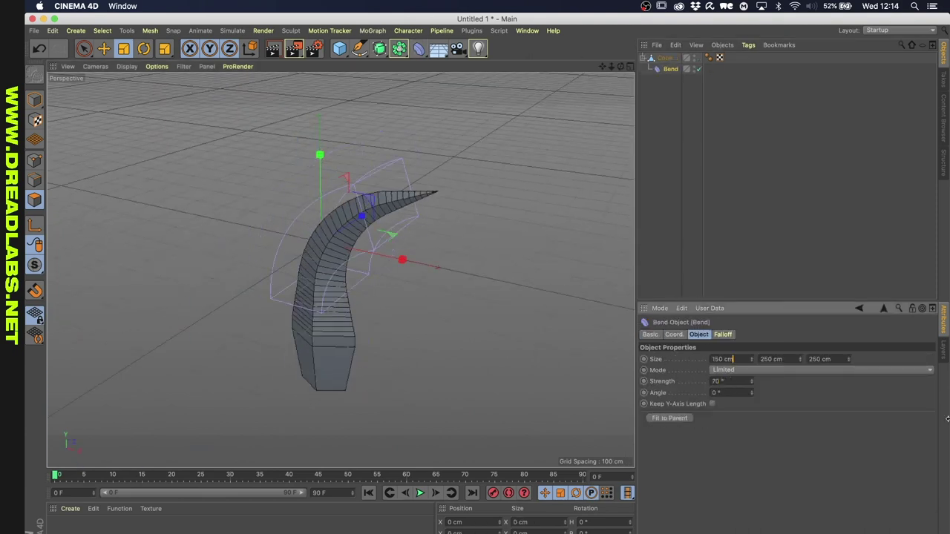
pyautogui.click(346, 217)
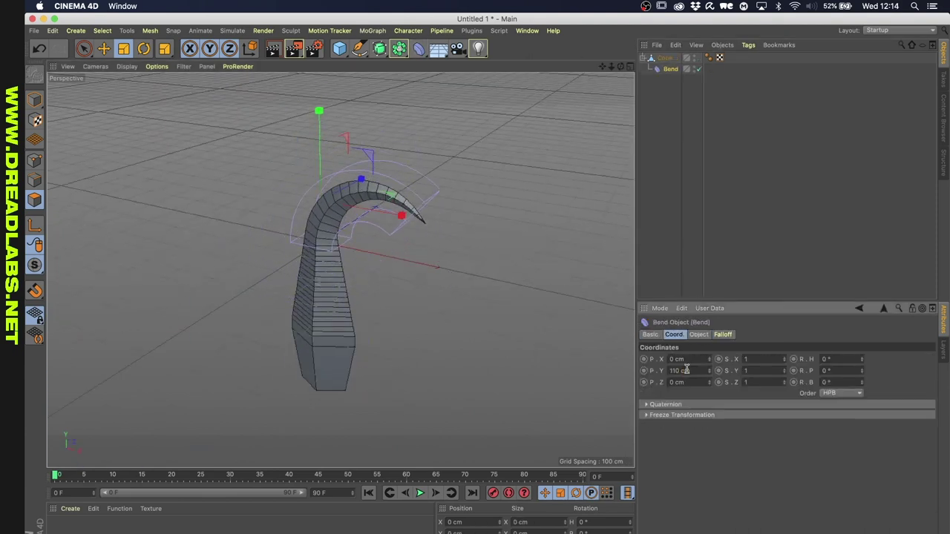
pyautogui.keyDown('alt'); pyautogui.moveTo(364, 398); pyautogui.dragTo(414, 231); pyautogui.keyUp('alt')
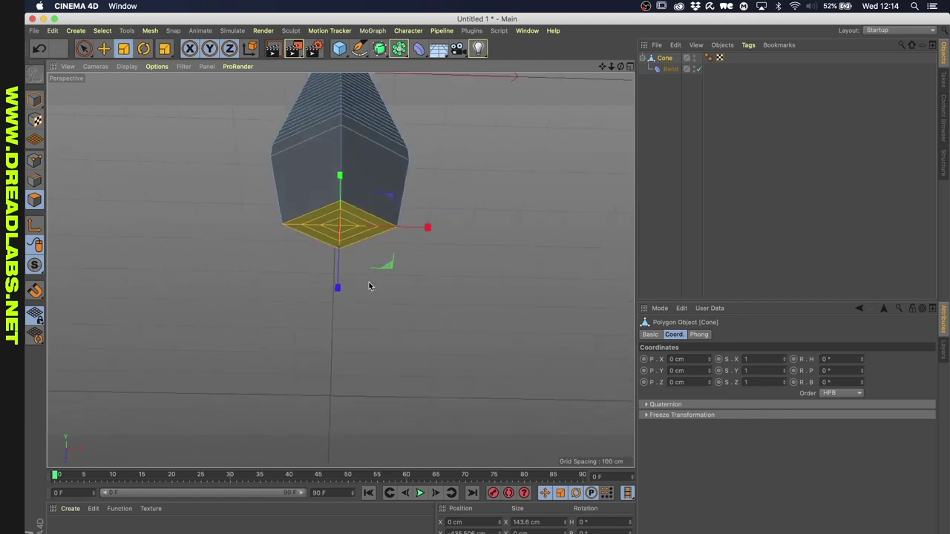
# - Scale the bottom polygon outward into a wide crossguard
pyautogui.press('t')
pyautogui.moveTo(248, 311)
pyautogui.mouseDown()
pyautogui.moveTo(475, 271)
pyautogui.moveTo(424, 309)
pyautogui.moveTo(523, 233)
pyautogui.moveTo(307, 323)
pyautogui.moveTo(380, 332)
pyautogui.mouseUp()
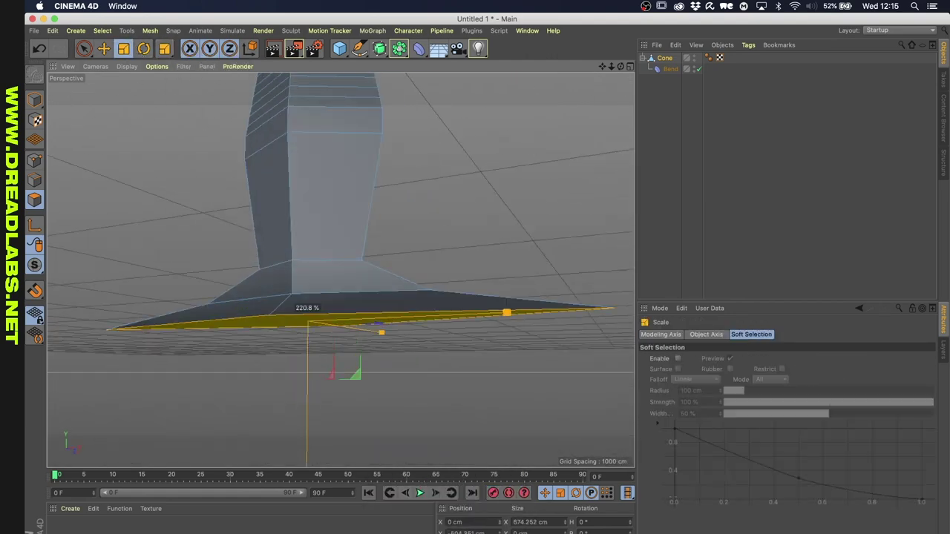
pyautogui.keyDown('alt'); pyautogui.moveTo(341, 282); pyautogui.dragTo(408, 342); pyautogui.keyUp('alt')
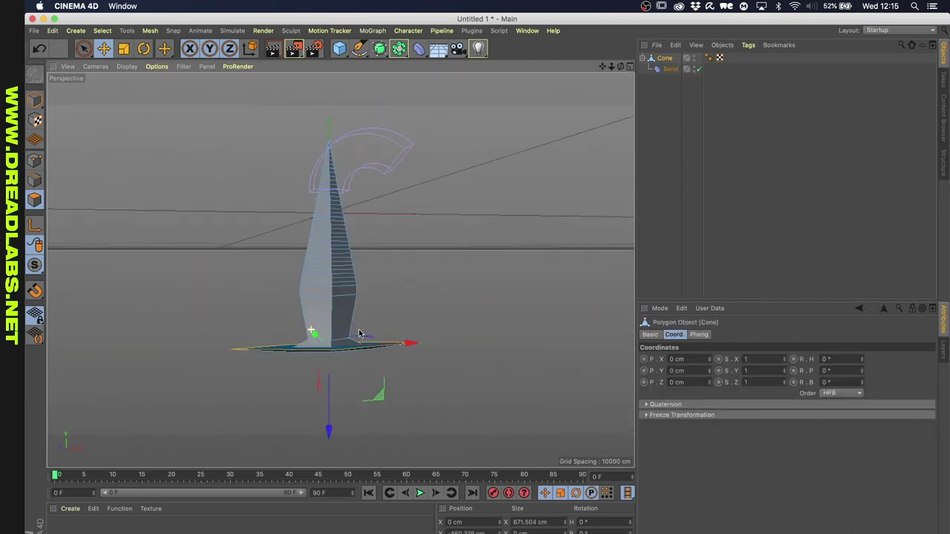
# - Extrude the bottom face down about 28 cm into a straight grip
pyautogui.click(123, 48)
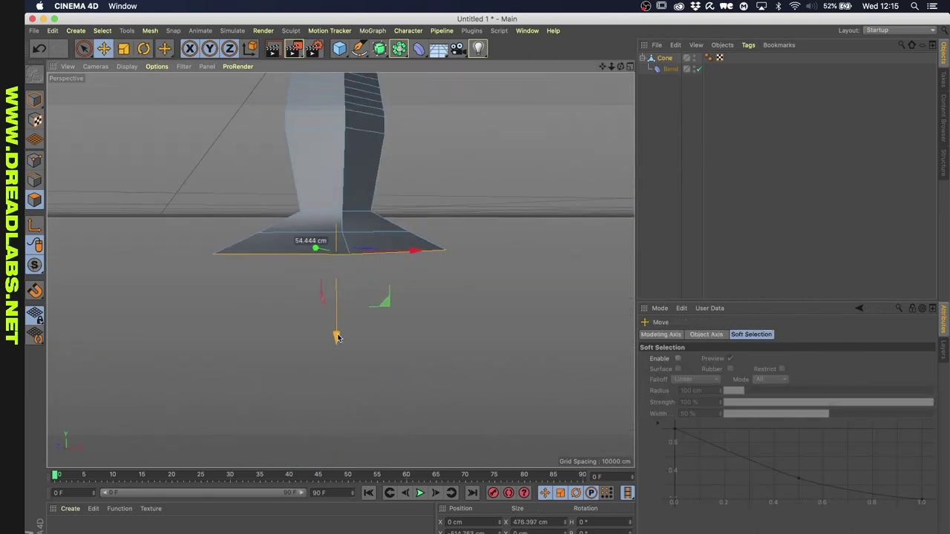
pyautogui.click(165, 49)
pyautogui.click(208, 179)
pyautogui.moveTo(248, 191)
pyautogui.keyDown('alt'); pyautogui.mouseDown()
pyautogui.moveTo(335, 317)
pyautogui.moveTo(371, 318)
pyautogui.mouseUp(); pyautogui.keyUp('alt')
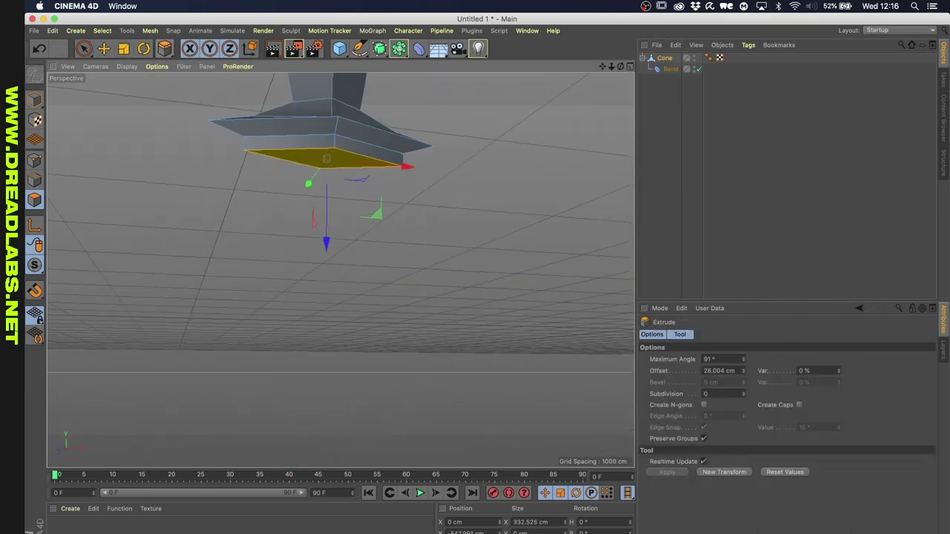
pyautogui.moveTo(233, 240)
pyautogui.keyDown('alt'); pyautogui.mouseDown()
pyautogui.moveTo(293, 265)
pyautogui.moveTo(257, 291)
pyautogui.mouseUp(); pyautogui.keyUp('alt')
pyautogui.click(183, 66)
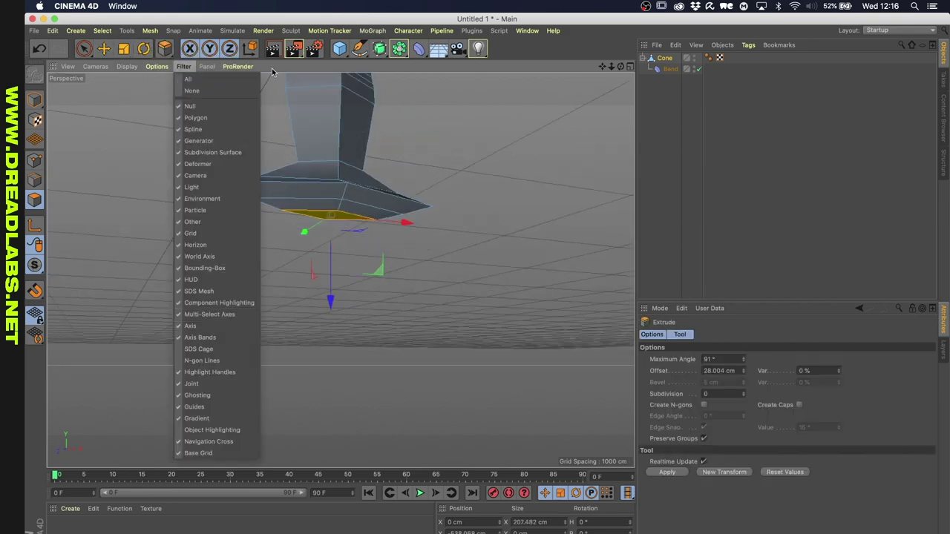
pyautogui.moveTo(271, 72); pyautogui.dragTo(260, 75)
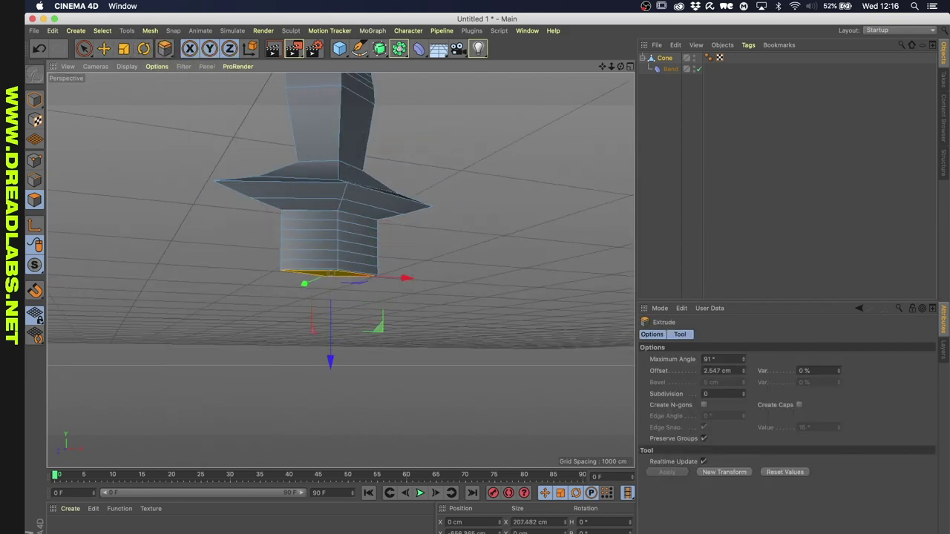
pyautogui.scroll(-3, 435, 292)
pyautogui.scroll(3, 435, 292)
pyautogui.keyDown('alt'); pyautogui.moveTo(435, 292); pyautogui.dragTo(356, 347); pyautogui.keyUp('alt')
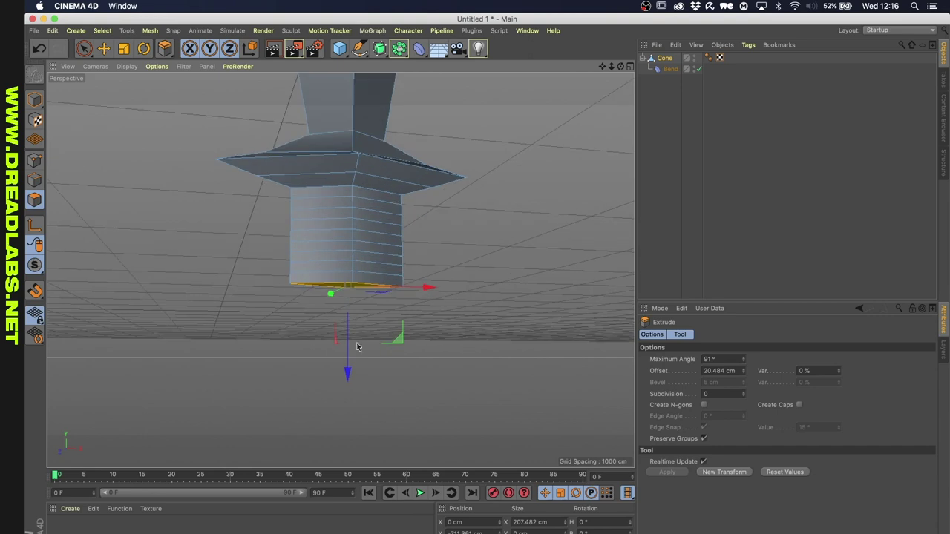
# - Add a sphere pommel positioned at P.Y -170 cm
pyautogui.click(339, 48)
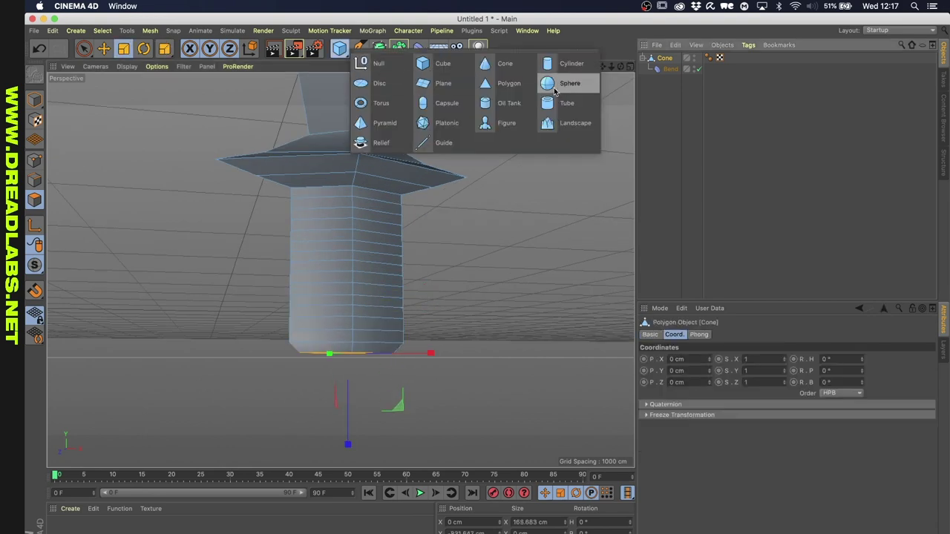
pyautogui.click(594, 88)
pyautogui.click(674, 334)
pyautogui.click(684, 370)
pyautogui.write('-170')
pyautogui.press('Return')
pyautogui.click(699, 334)
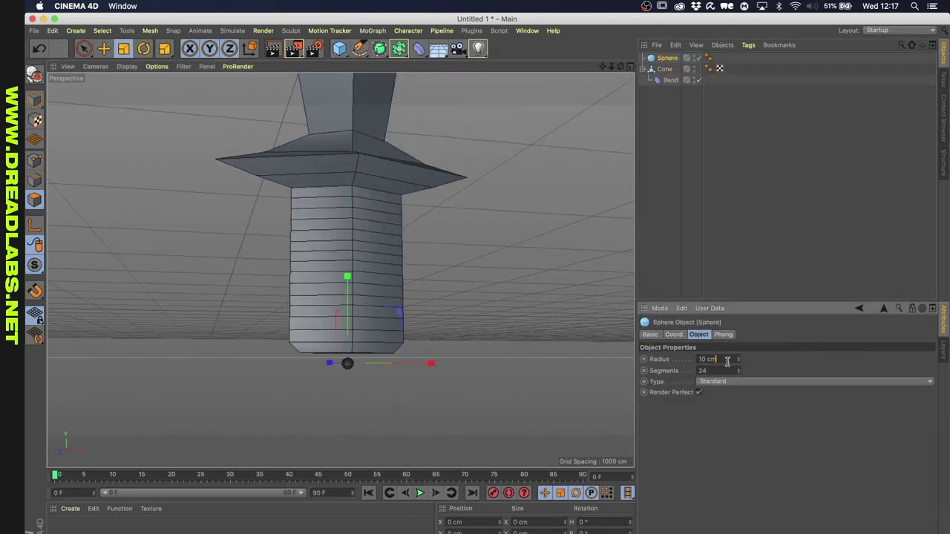
pyautogui.scroll(3, 497, 279)
pyautogui.scroll(-5, 471, 389)
pyautogui.scroll(4, 471, 388)
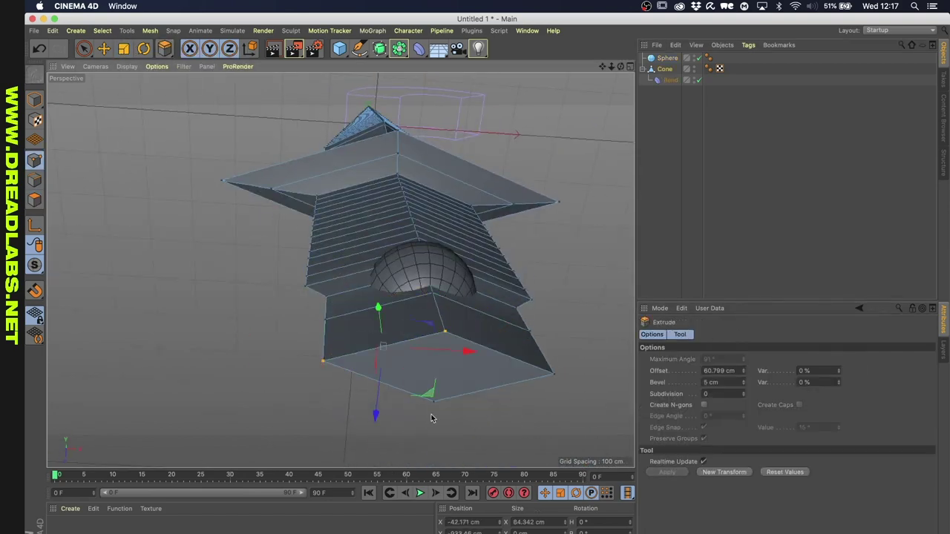
# - Extrude the handle-end polygon loop and close its open hole
pyautogui.rightClick(460, 419)
pyautogui.click(553, 467)
pyautogui.keyDown('alt'); pyautogui.moveTo(439, 372); pyautogui.dragTo(394, 320); pyautogui.keyUp('alt')
pyautogui.scroll(5, 327, 324)
pyautogui.moveTo(445, 350)
pyautogui.keyDown('alt'); pyautogui.mouseDown()
pyautogui.moveTo(310, 321)
pyautogui.moveTo(358, 341)
pyautogui.mouseUp(); pyautogui.keyUp('alt')
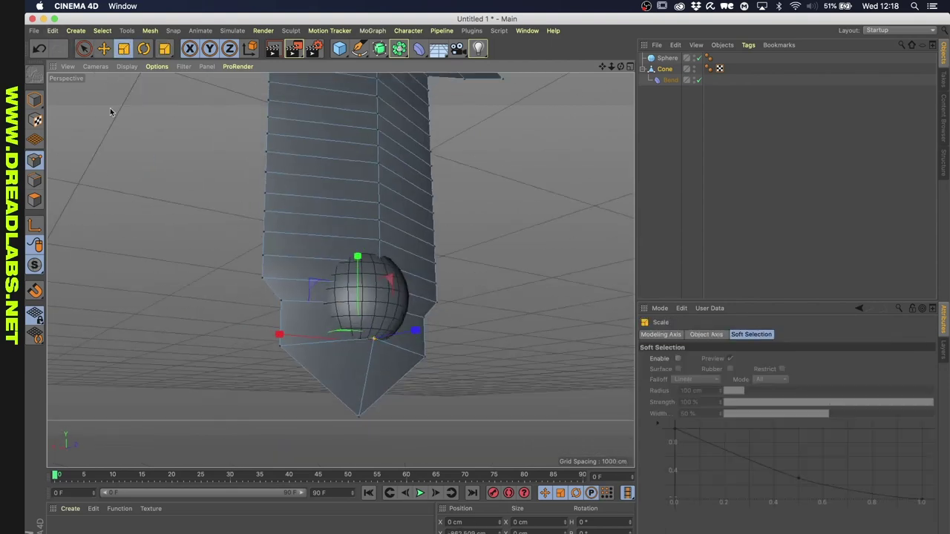
pyautogui.moveTo(298, 303)
pyautogui.keyDown('alt'); pyautogui.mouseDown()
pyautogui.moveTo(443, 238)
pyautogui.moveTo(267, 267)
pyautogui.moveTo(445, 282)
pyautogui.moveTo(497, 266)
pyautogui.moveTo(244, 282)
pyautogui.moveTo(148, 223)
pyautogui.mouseUp(); pyautogui.keyUp('alt')
pyautogui.press('d')
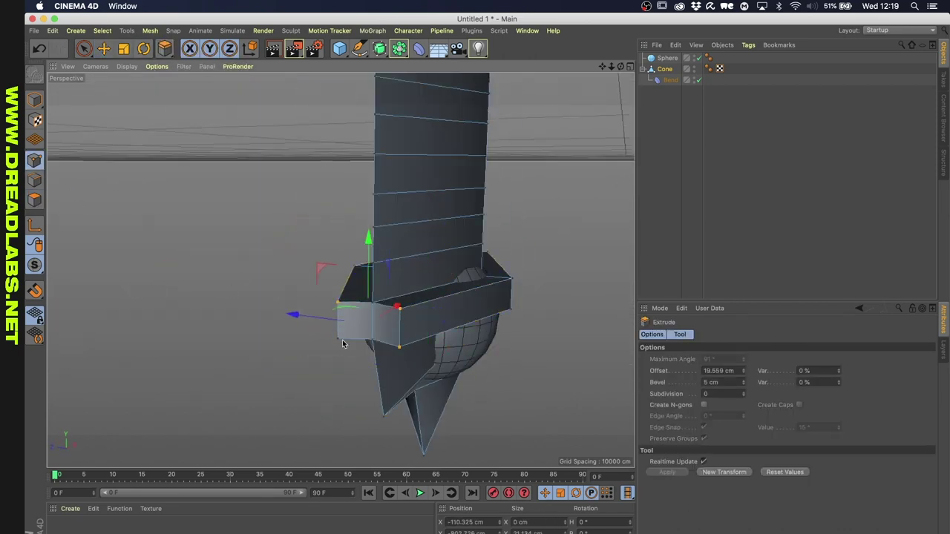
pyautogui.rightClick(343, 343)
pyautogui.click(342, 333)
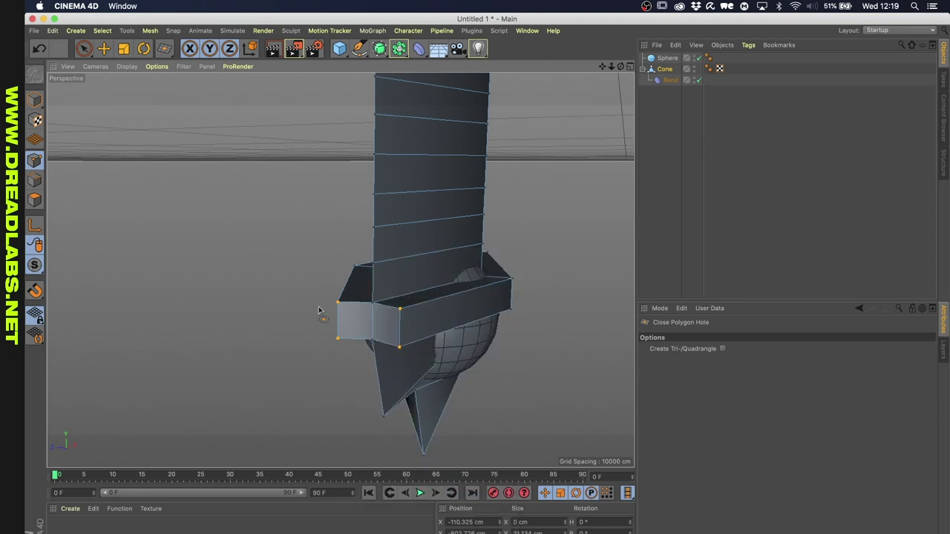
pyautogui.click(361, 336)
# - Close the remaining polygon hole around the end piece and weld its points
pyautogui.rightClick(252, 233)
pyautogui.click(364, 310)
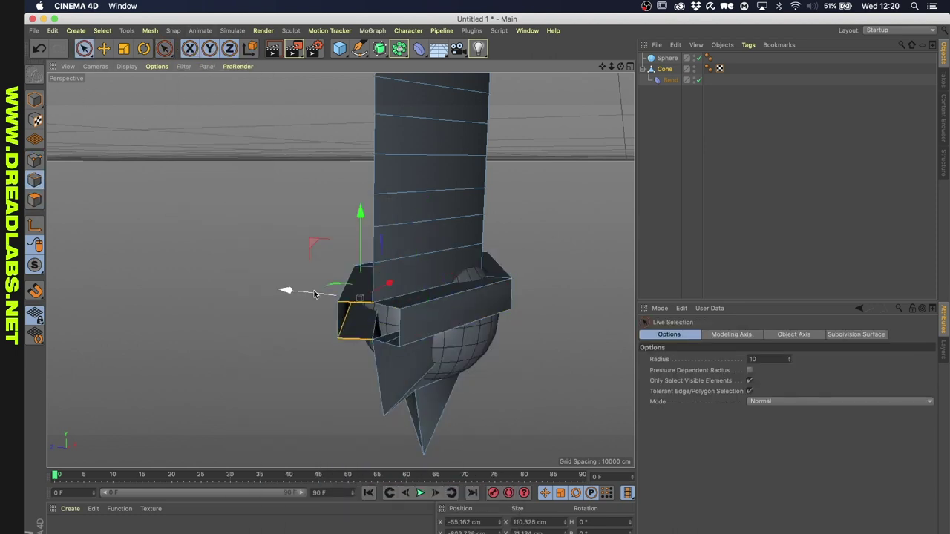
pyautogui.keyDown('alt'); pyautogui.moveTo(314, 294); pyautogui.dragTo(253, 231); pyautogui.keyUp('alt')
pyautogui.rightClick(252, 231)
pyautogui.click(334, 351)
pyautogui.scroll(5, 147, 327)
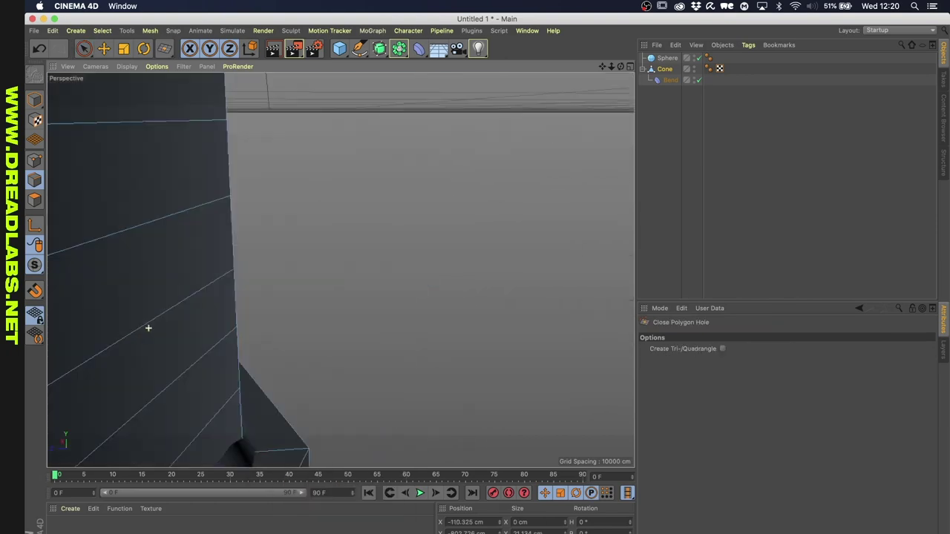
pyautogui.scroll(-5, 343, 293)
pyautogui.keyDown('alt'); pyautogui.moveTo(344, 294); pyautogui.dragTo(105, 158); pyautogui.keyUp('alt')
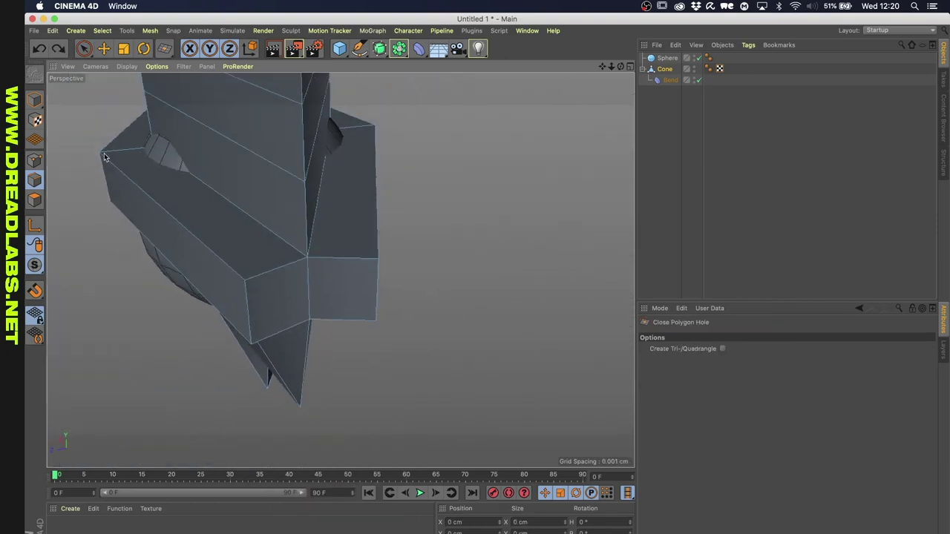
pyautogui.rightClick(371, 466)
pyautogui.click(386, 469)
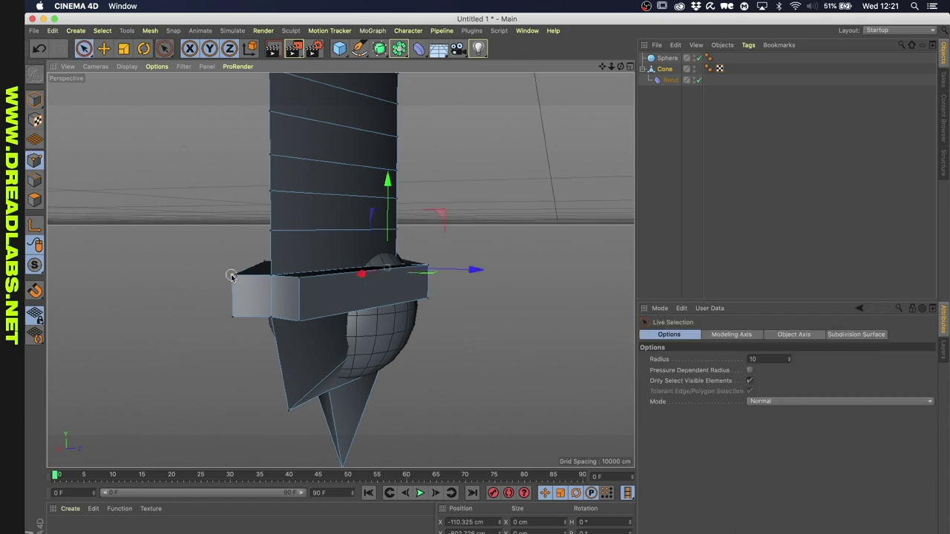
# - Scale the closed end piece to about 93 percent
pyautogui.press('t')
pyautogui.scroll(5, 486, 282)
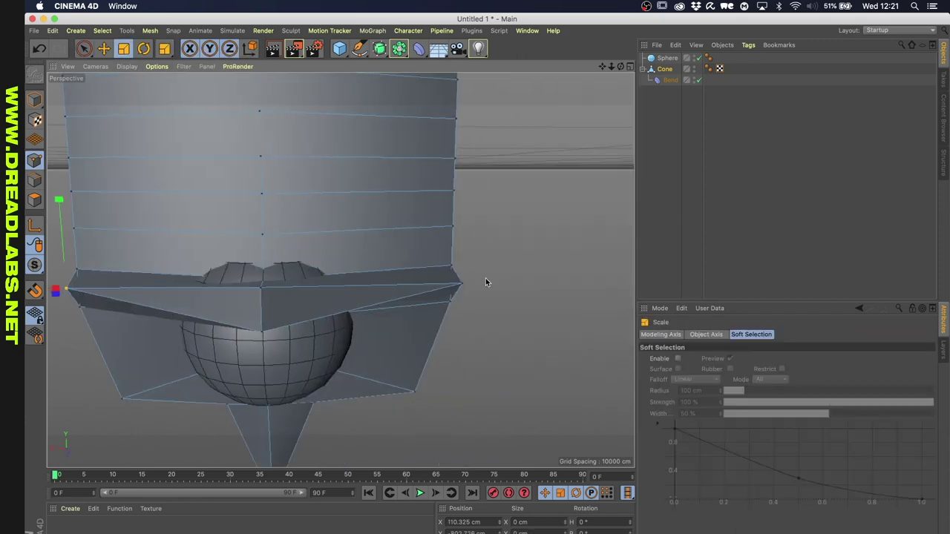
pyautogui.click(125, 50)
pyautogui.moveTo(228, 346)
pyautogui.keyDown('alt'); pyautogui.mouseDown()
pyautogui.moveTo(81, 267)
pyautogui.moveTo(188, 373)
pyautogui.mouseUp(); pyautogui.keyUp('alt')
pyautogui.moveTo(327, 382); pyautogui.dragTo(391, 364)
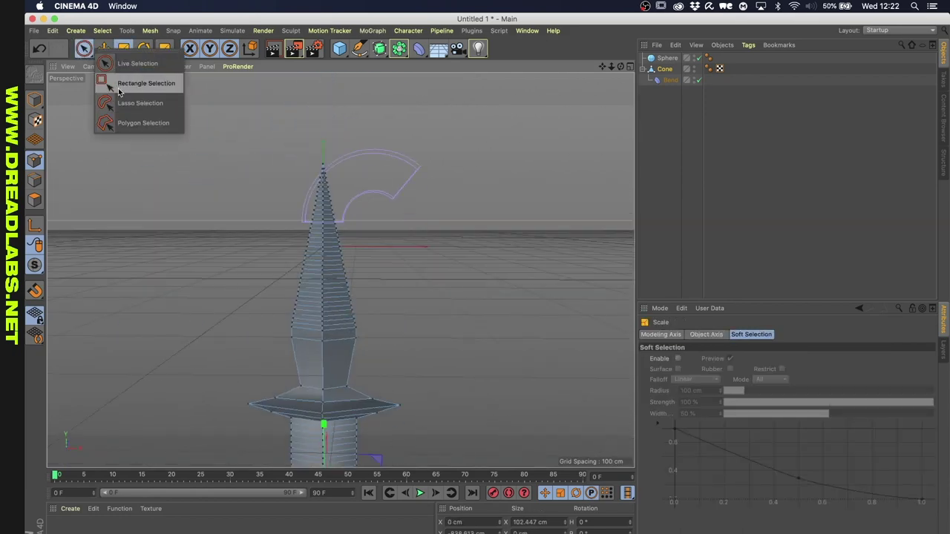
# - Copy and paste the bent Cone as Cone.1 and select the copy's upper blade points
pyautogui.click(118, 87)
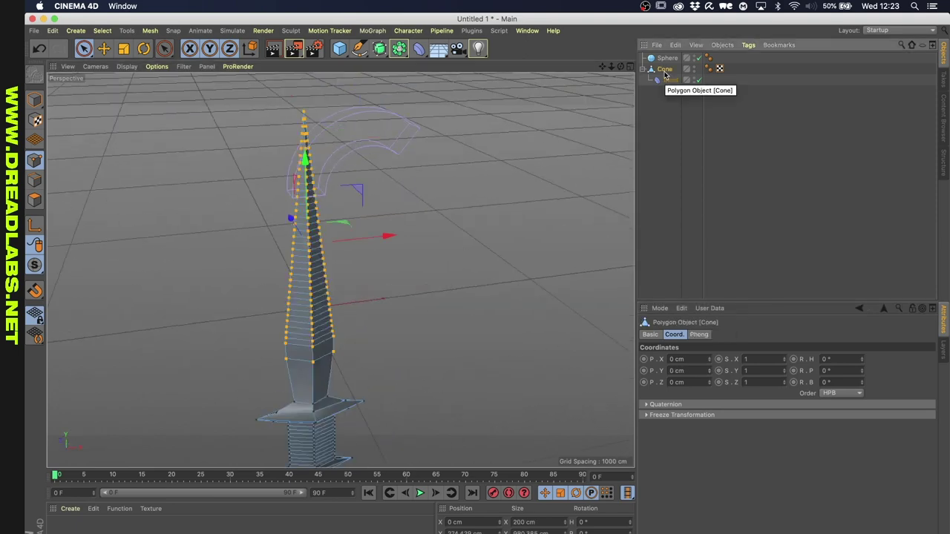
pyautogui.press('super+c')
pyautogui.press('super+v')
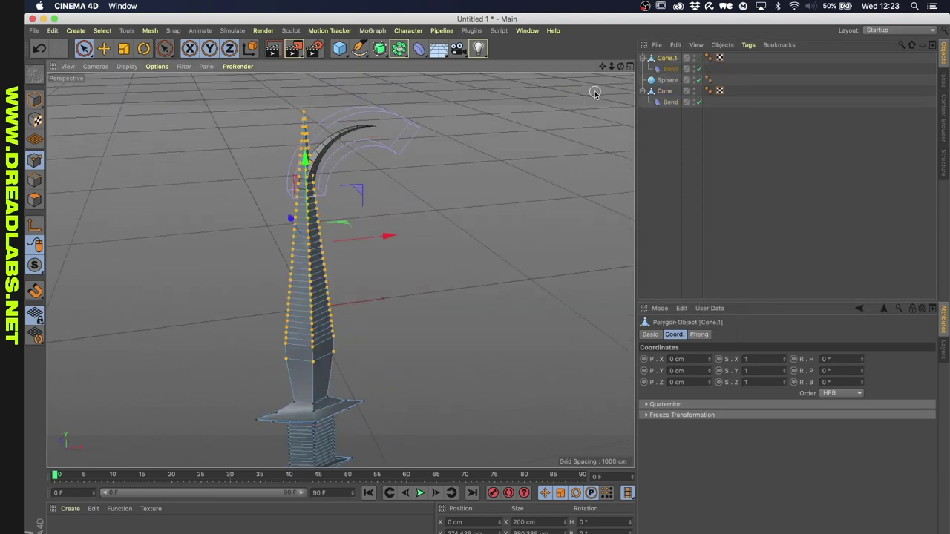
pyautogui.keyDown('alt'); pyautogui.moveTo(399, 195); pyautogui.dragTo(76, 138); pyautogui.keyUp('alt')
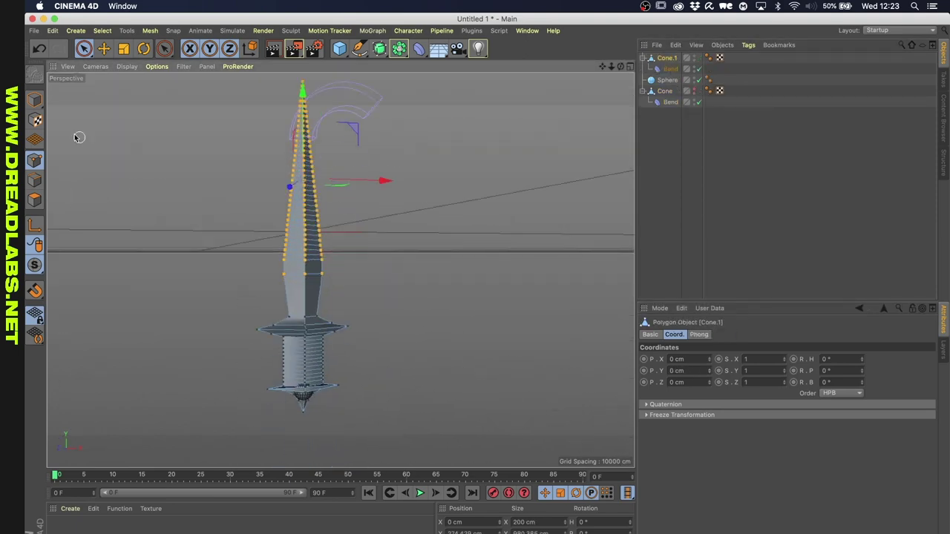
pyautogui.moveTo(84, 48); pyautogui.dragTo(97, 71)
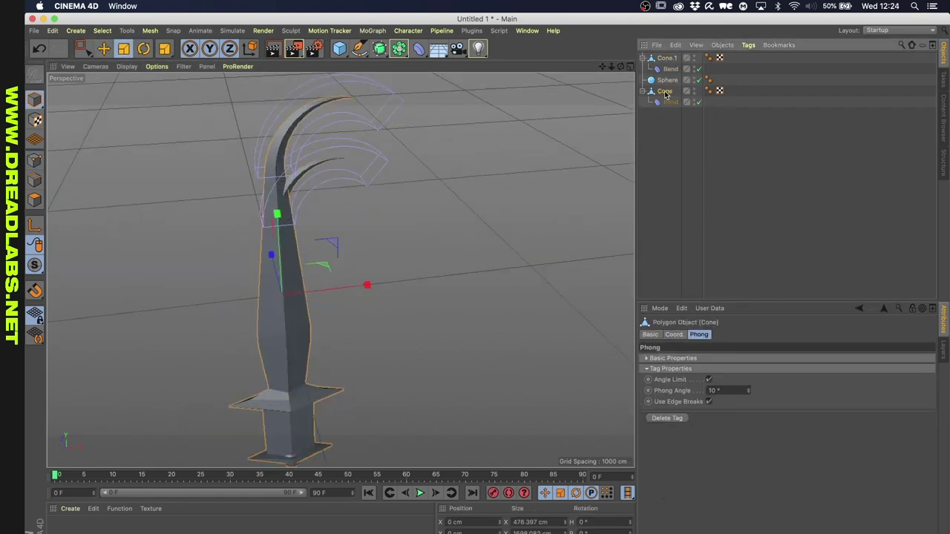
# - Bake the bent copy with Current State to Object and connect all parts into Dagger
pyautogui.rightClick(666, 95)
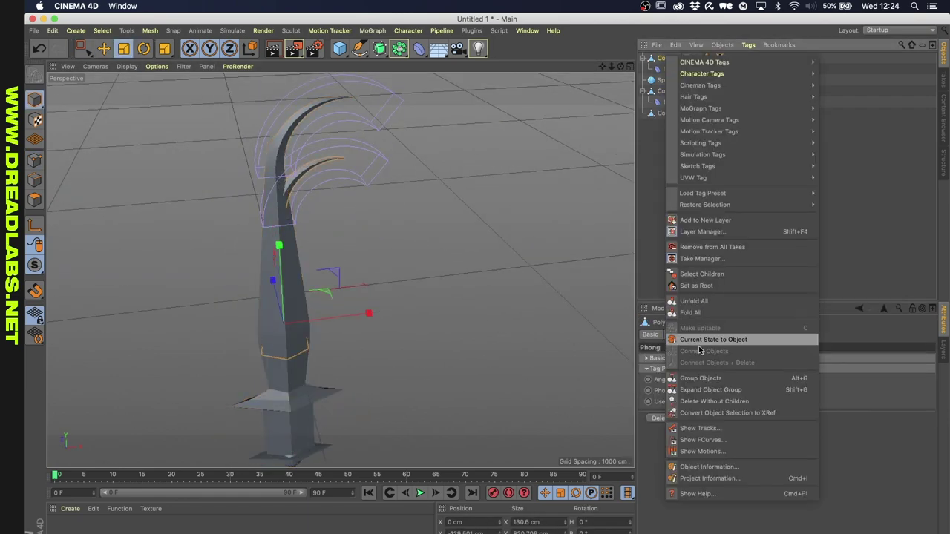
pyautogui.click(713, 336)
pyautogui.keyDown('shift'); pyautogui.click(667, 102); pyautogui.keyUp('shift')
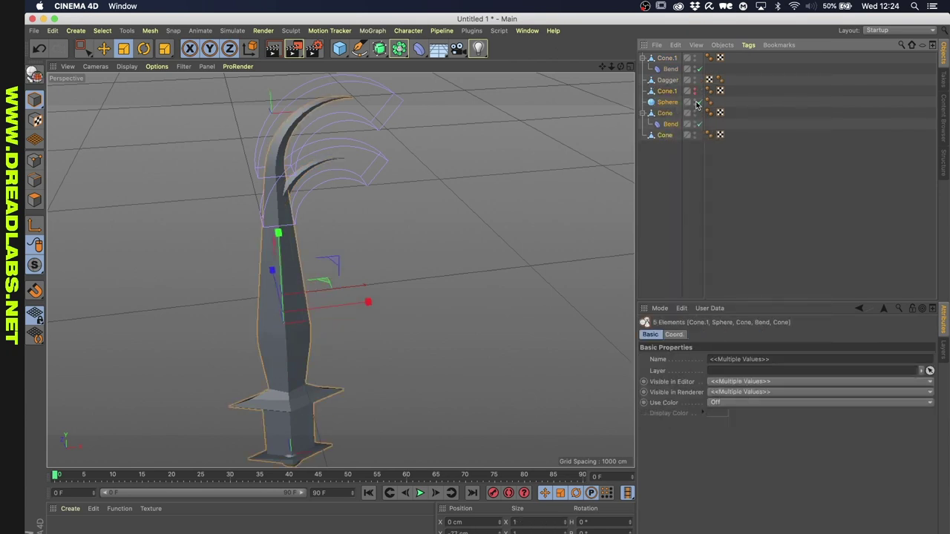
pyautogui.click(643, 59)
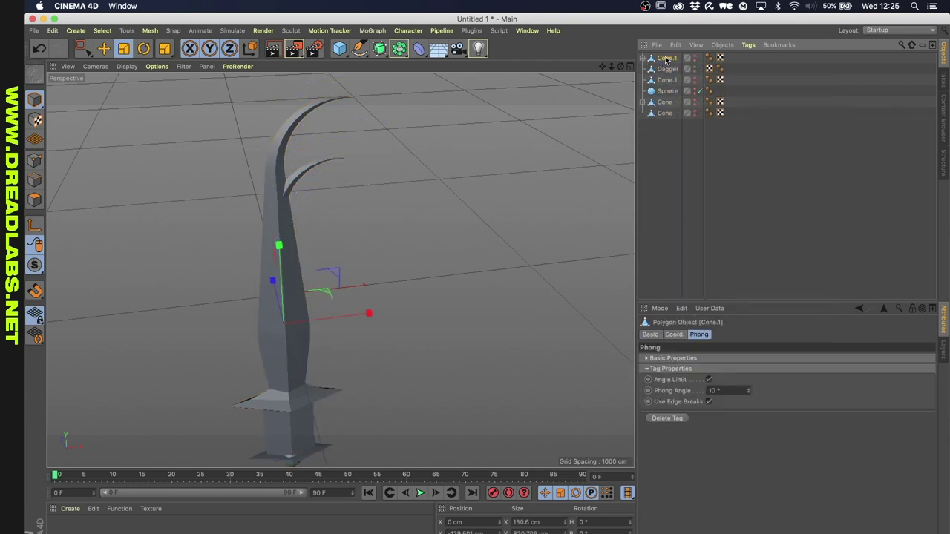
pyautogui.click(70, 508)
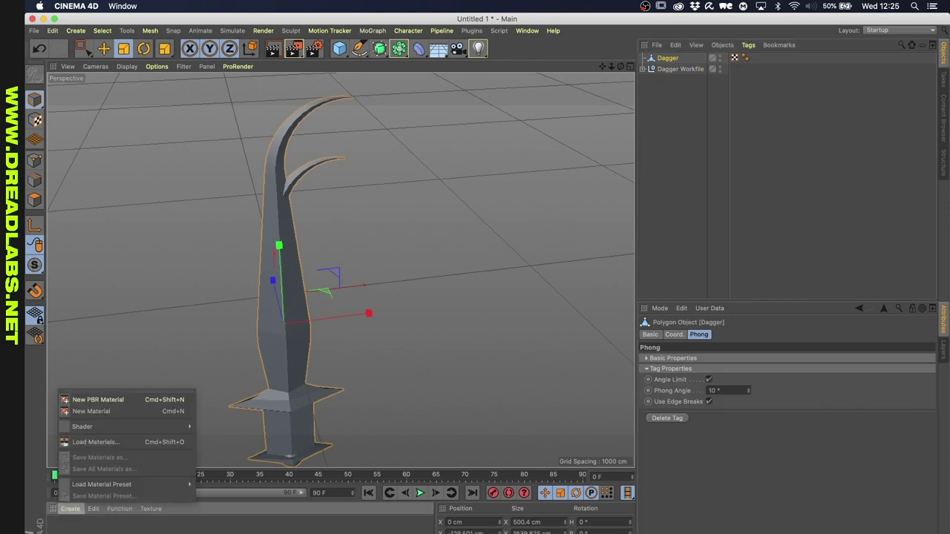
# - In the four-view Front view, store the blade polygons as the Sharp Part selection
pyautogui.click(630, 67)
pyautogui.press('0')
pyautogui.moveTo(399, 291); pyautogui.dragTo(505, 449)
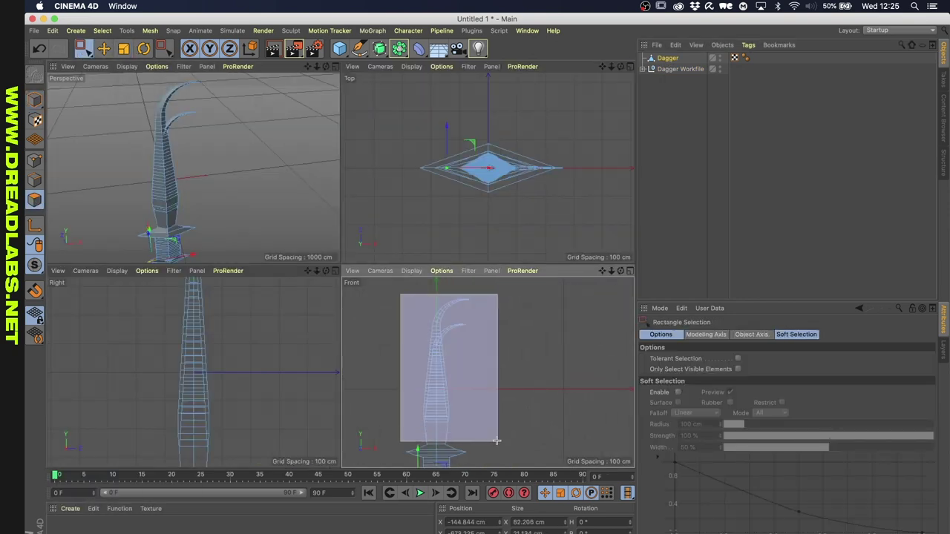
pyautogui.click(106, 31)
pyautogui.click(134, 333)
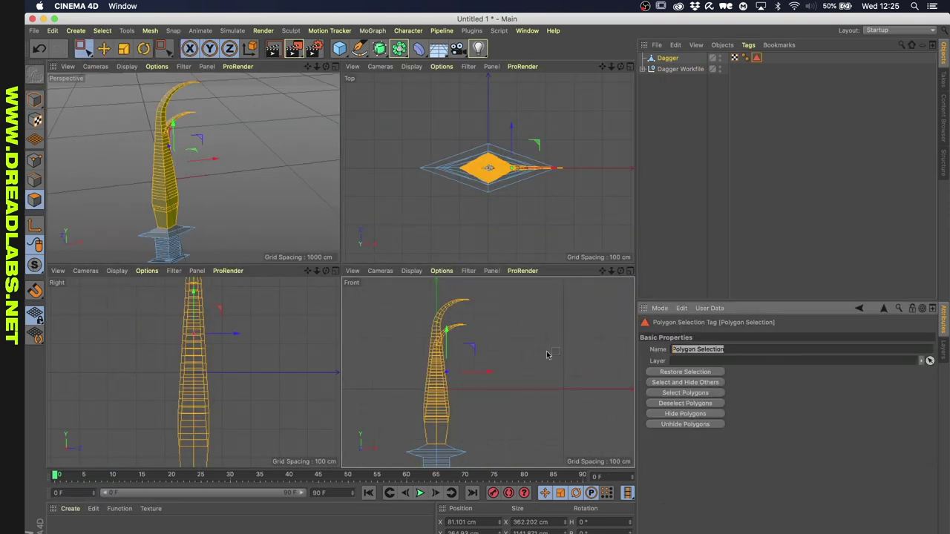
pyautogui.write('Sharp Part')
pyautogui.moveTo(407, 349); pyautogui.dragTo(496, 434)
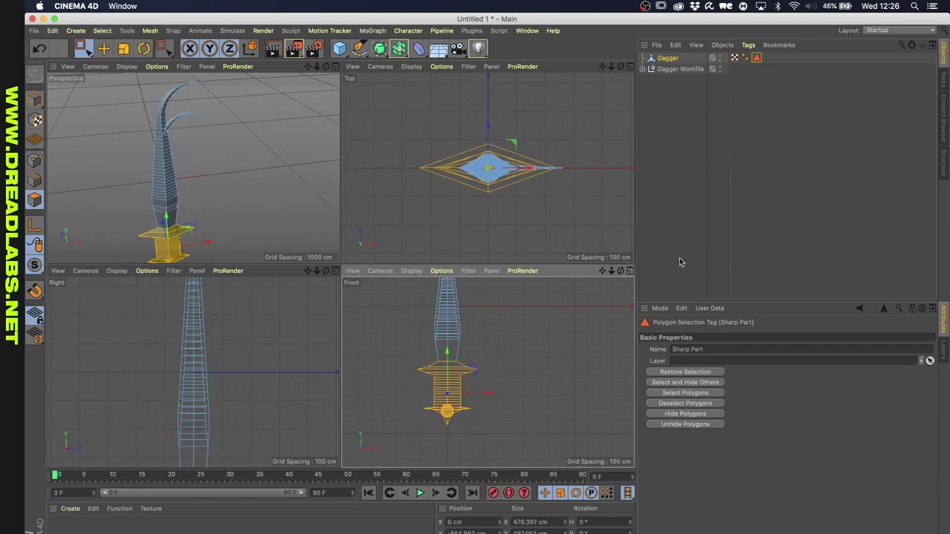
pyautogui.click(734, 57)
# - Load the Iridescent Sky material and add shiny-rectangle (54).png as a Layer shader
pyautogui.click(71, 508)
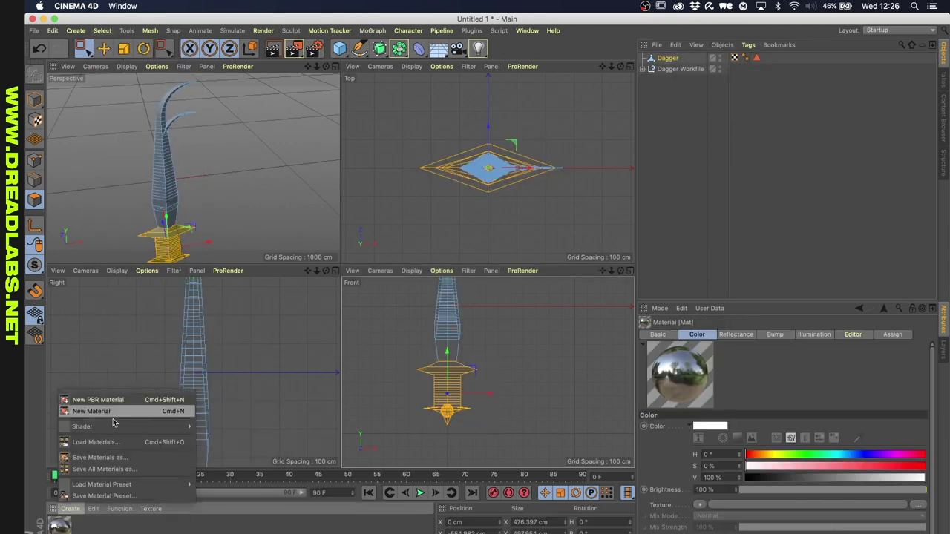
pyautogui.click(282, 506)
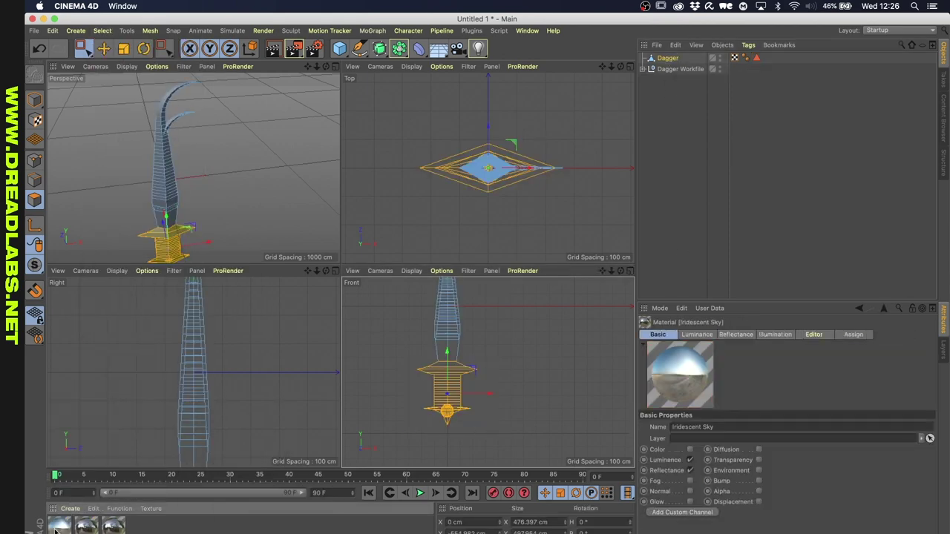
pyautogui.doubleClick(113, 525)
pyautogui.click(356, 453)
pyautogui.click(297, 215)
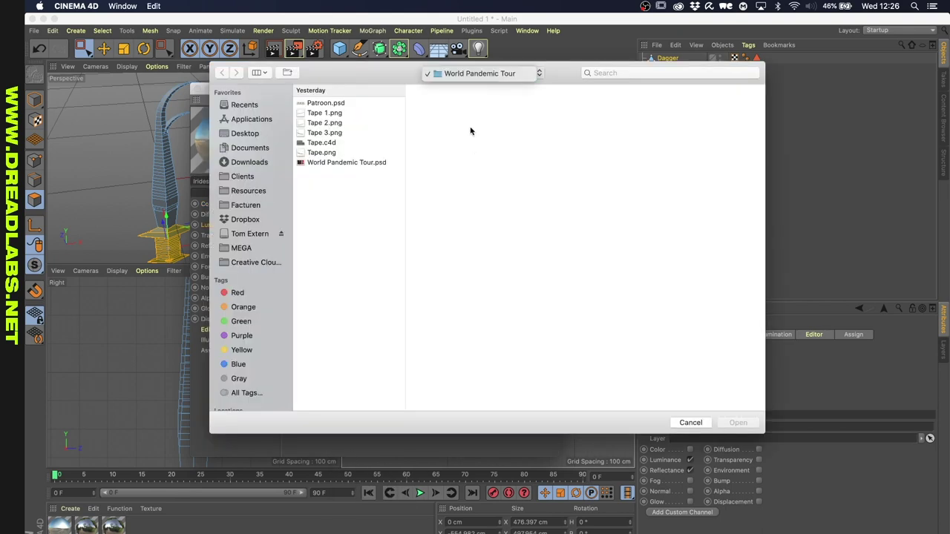
pyautogui.click(673, 230)
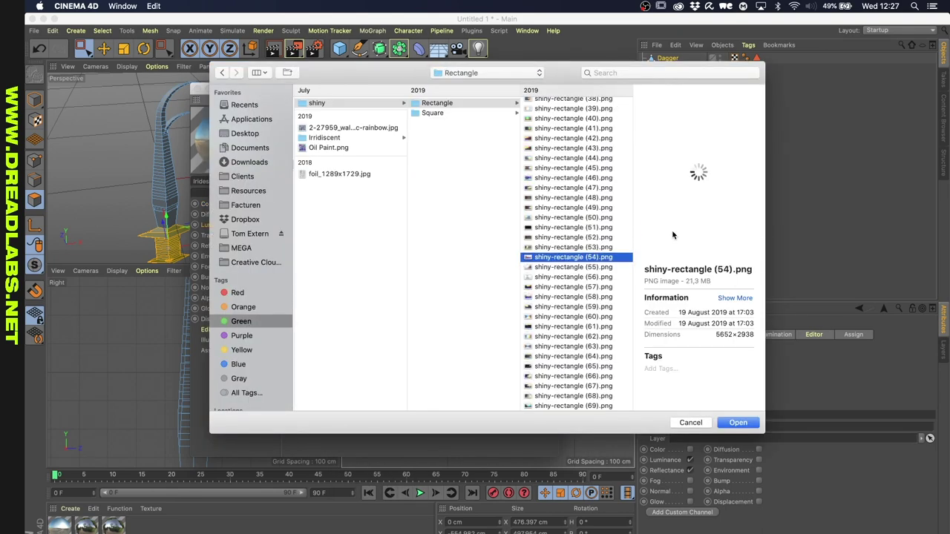
pyautogui.press('Return')
pyautogui.press('Return')
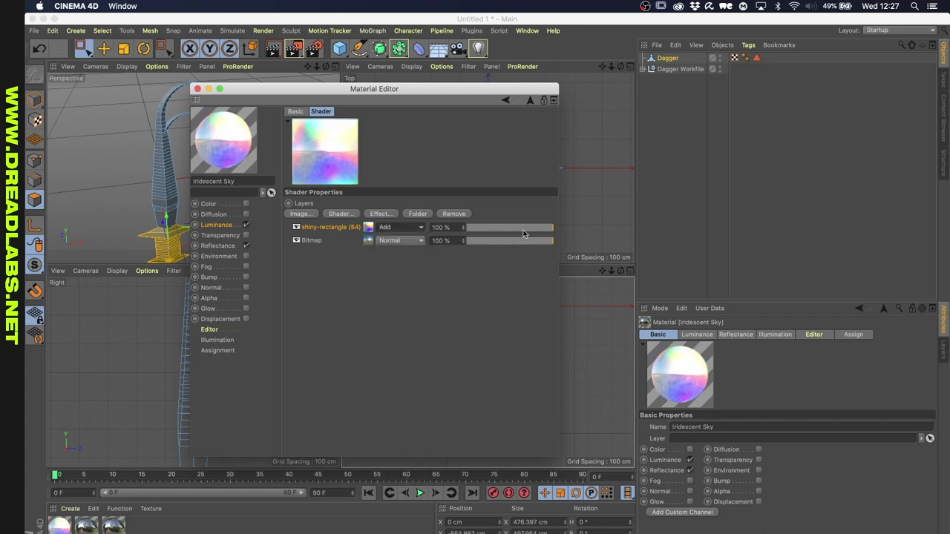
pyautogui.click(198, 88)
# - Create a Sky object with a Compositing tag in the enlarged perspective view
pyautogui.moveTo(59, 525); pyautogui.dragTo(667, 57)
pyautogui.middleClick(297, 223)
pyautogui.click(456, 48)
pyautogui.click(477, 83)
pyautogui.rightClick(663, 57)
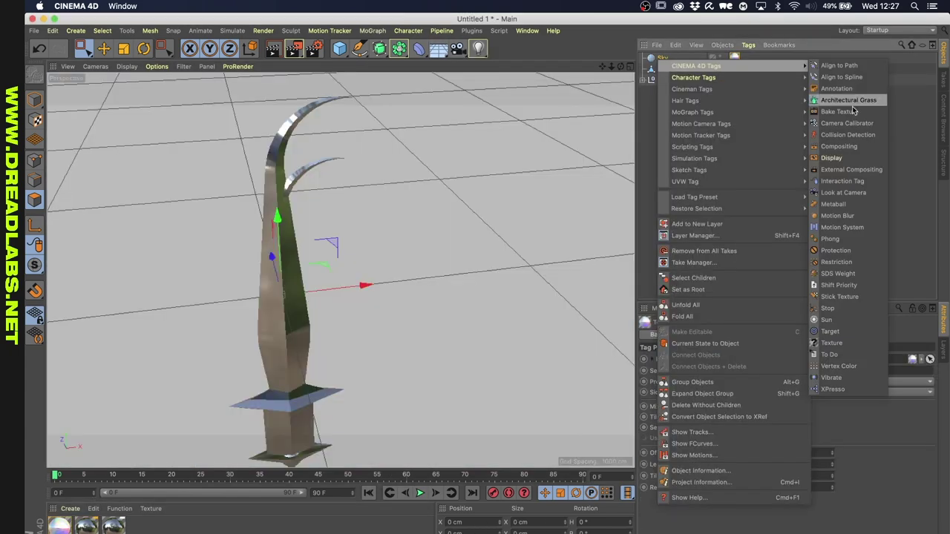
pyautogui.click(838, 101)
# - Blend the shiny-rectangle layer as Overlay at 70% and check the dagger's tags in Gouraud shading
pyautogui.doubleClick(59, 525)
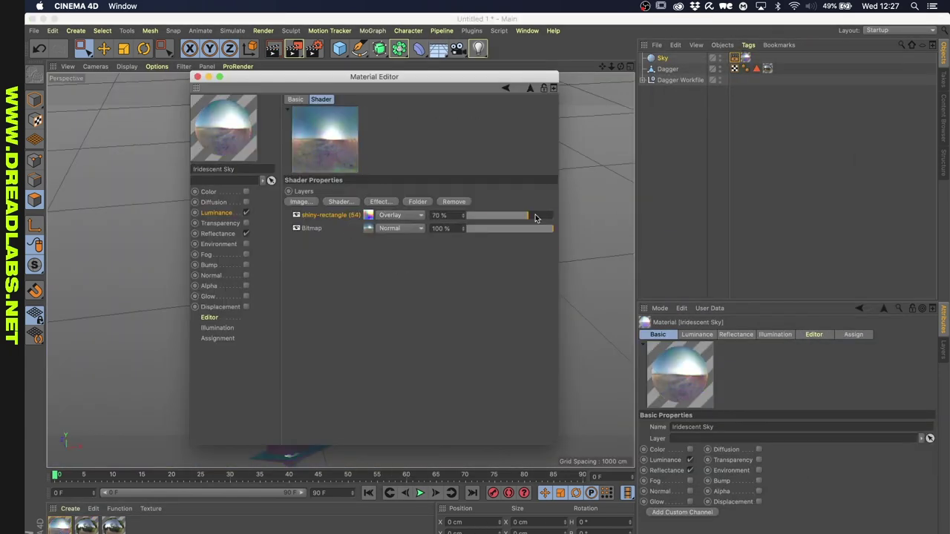
pyautogui.click(197, 76)
pyautogui.click(286, 282)
pyautogui.click(126, 66)
pyautogui.click(152, 82)
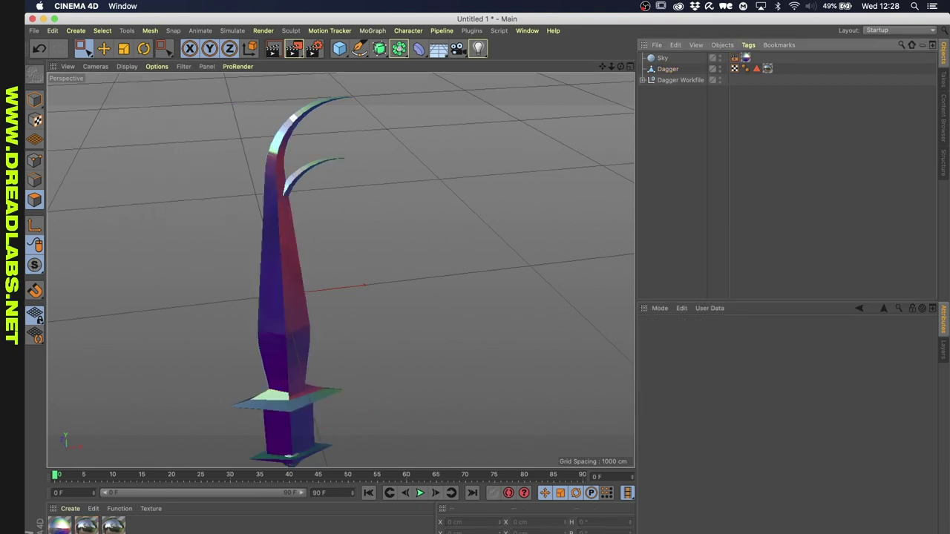
pyautogui.click(757, 68)
pyautogui.click(767, 68)
pyautogui.click(113, 525)
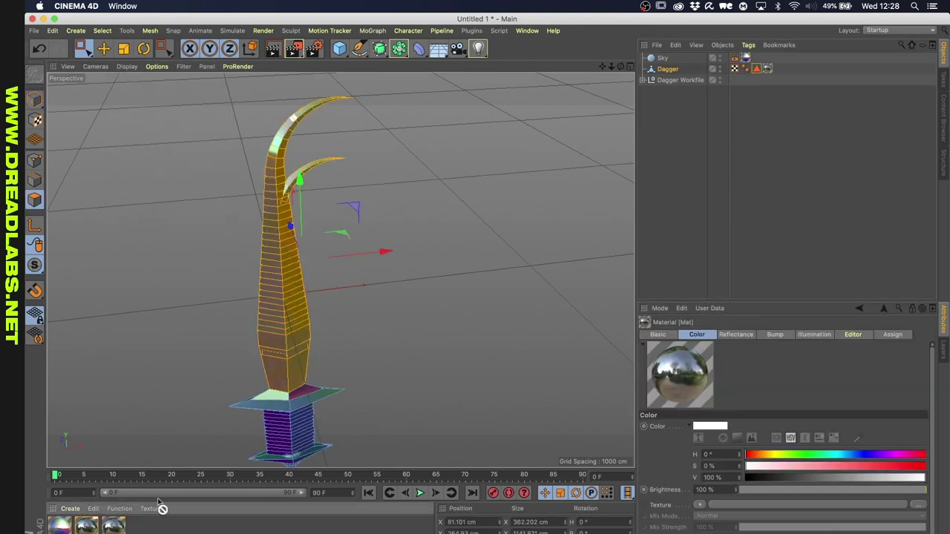
# - Delete the spare material, then grunge-map Mat's roughness at 73% with 24% reflection strength
pyautogui.press('Delete')
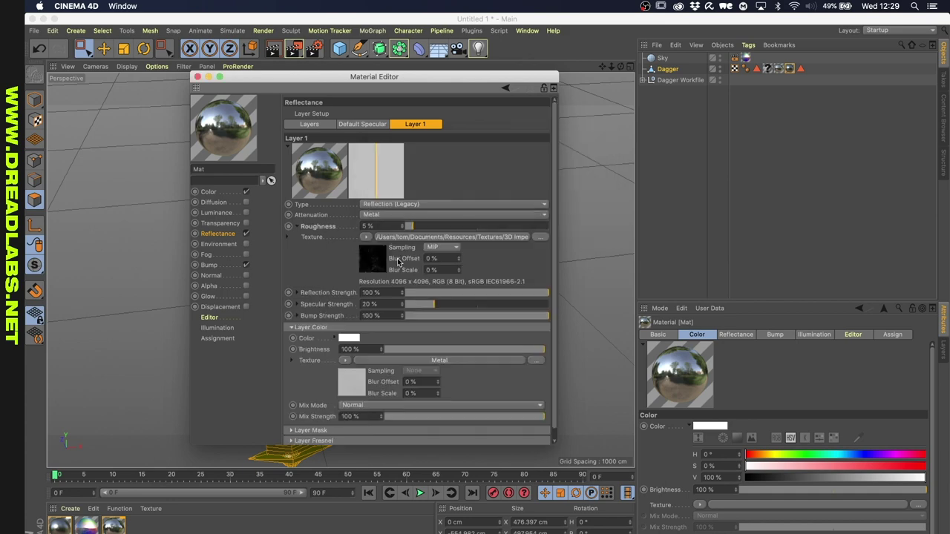
pyautogui.click(398, 239)
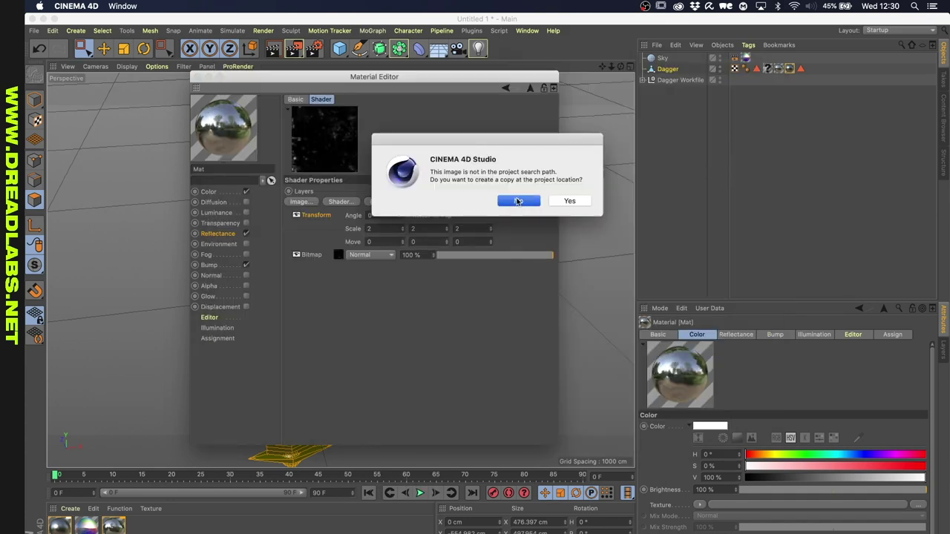
pyautogui.click(518, 202)
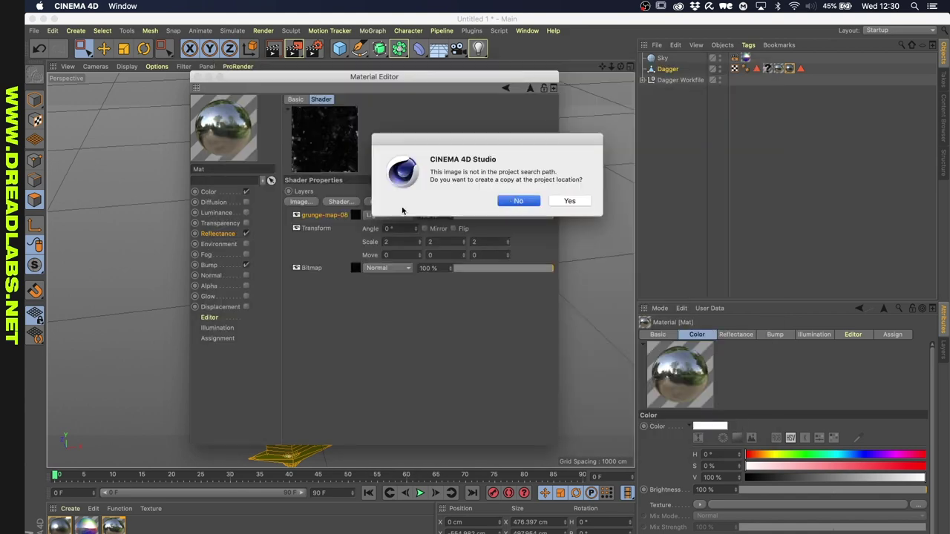
pyautogui.click(533, 87)
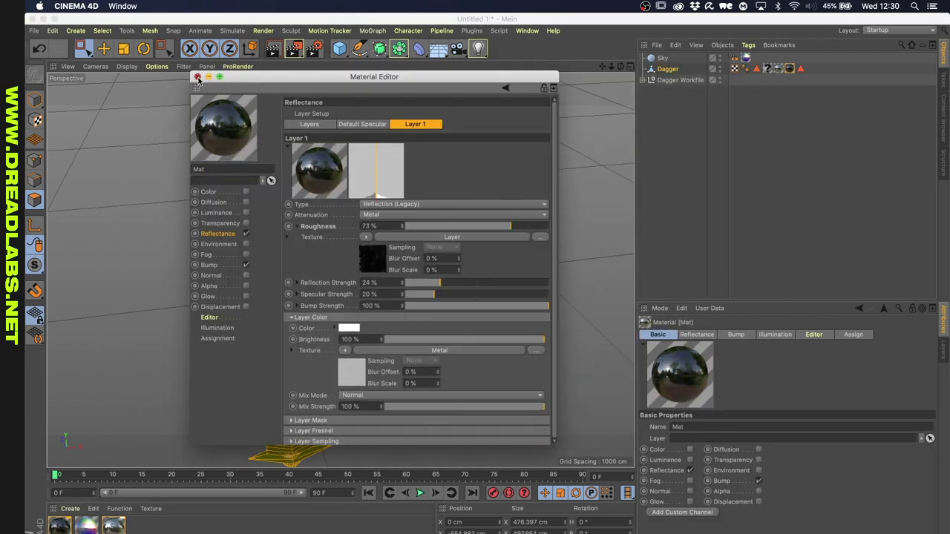
pyautogui.click(198, 78)
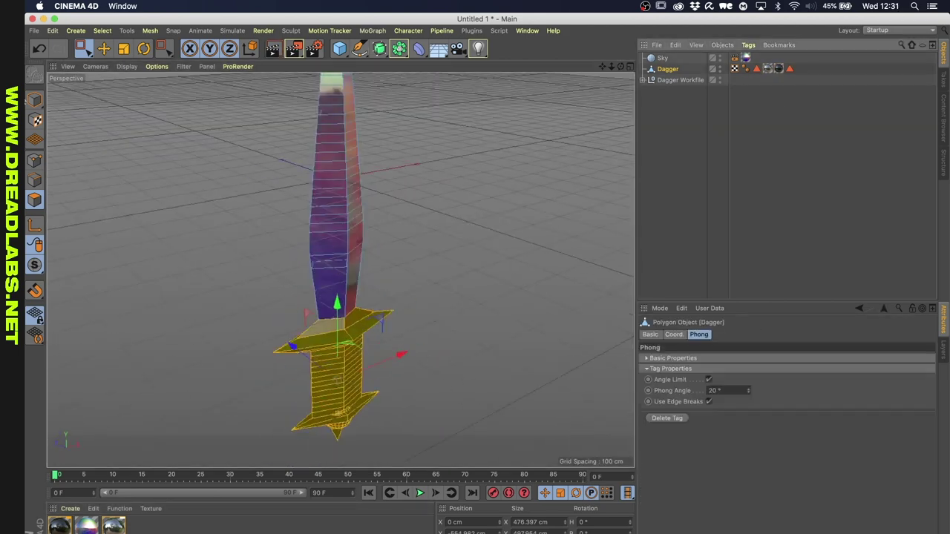
# - Tilt the mirrored dagger pair and view them head-on through a new camera at Z -2000 cm
pyautogui.click(273, 49)
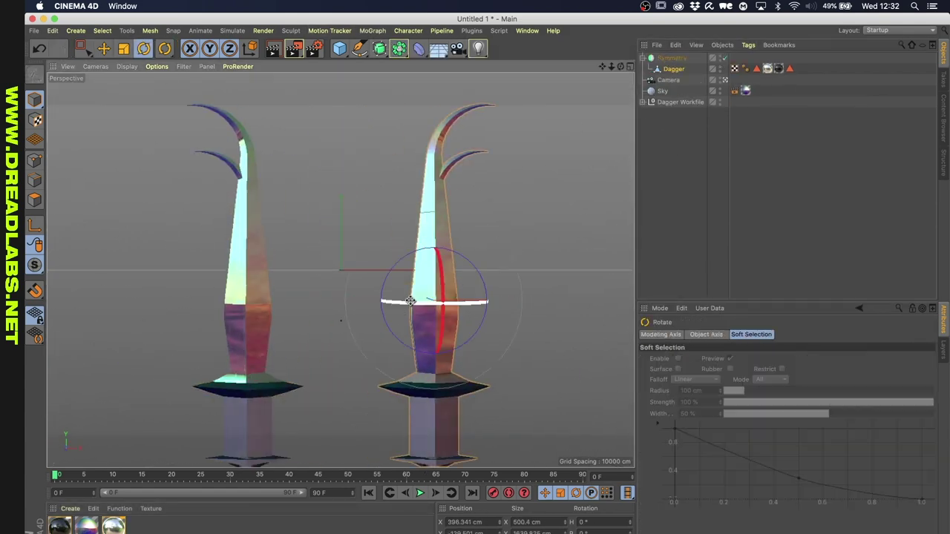
pyautogui.moveTo(411, 301); pyautogui.dragTo(452, 287)
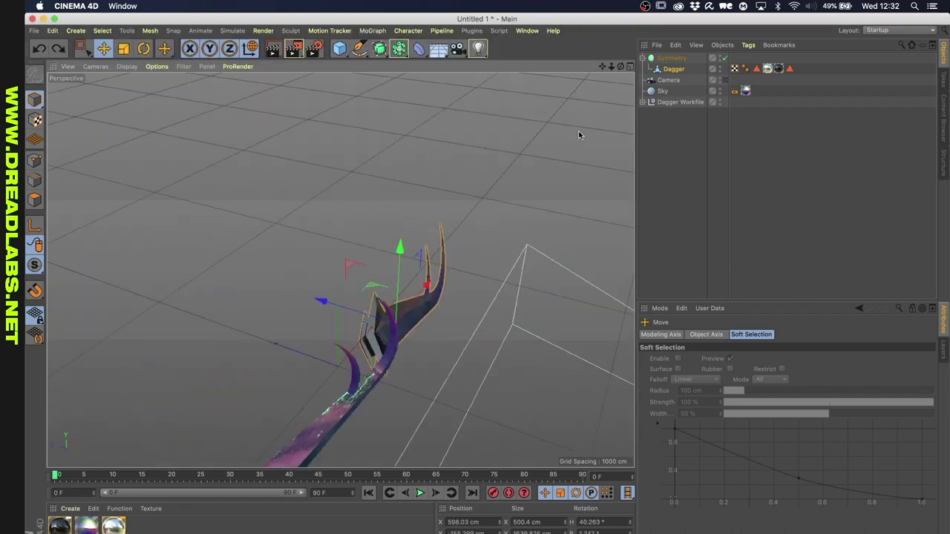
pyautogui.click(668, 79)
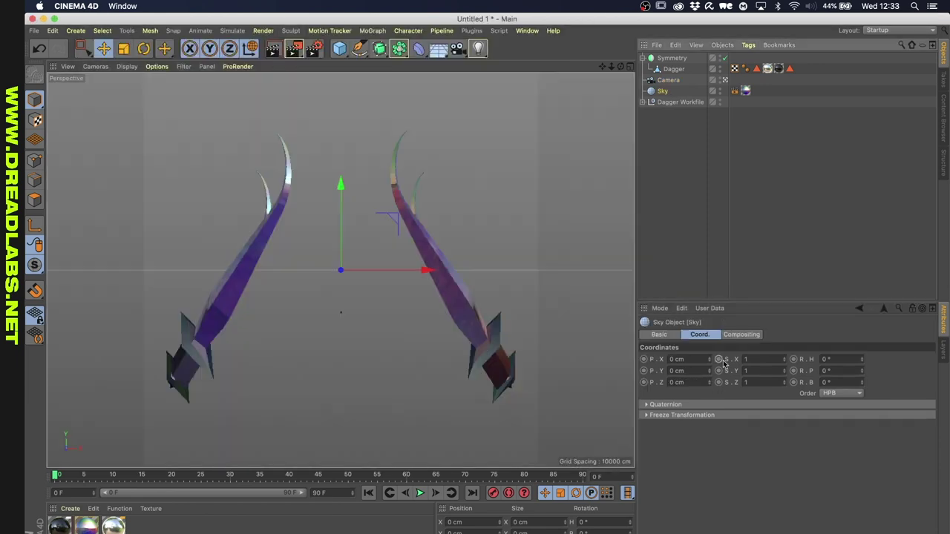
# - Keyframe the Sky's heading rotation across frames 0–119 and play the animation back
pyautogui.moveTo(861, 371); pyautogui.dragTo(861, 342)
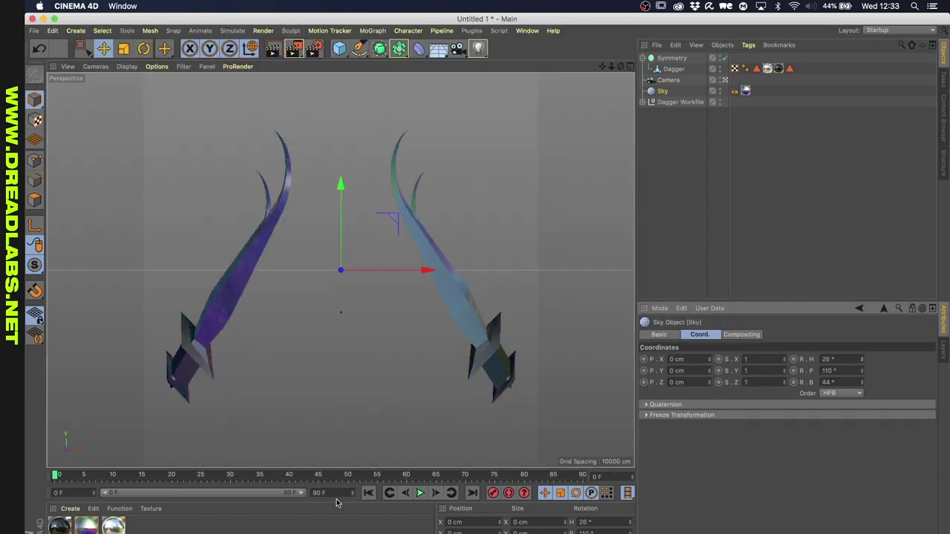
pyautogui.rightClick(803, 362)
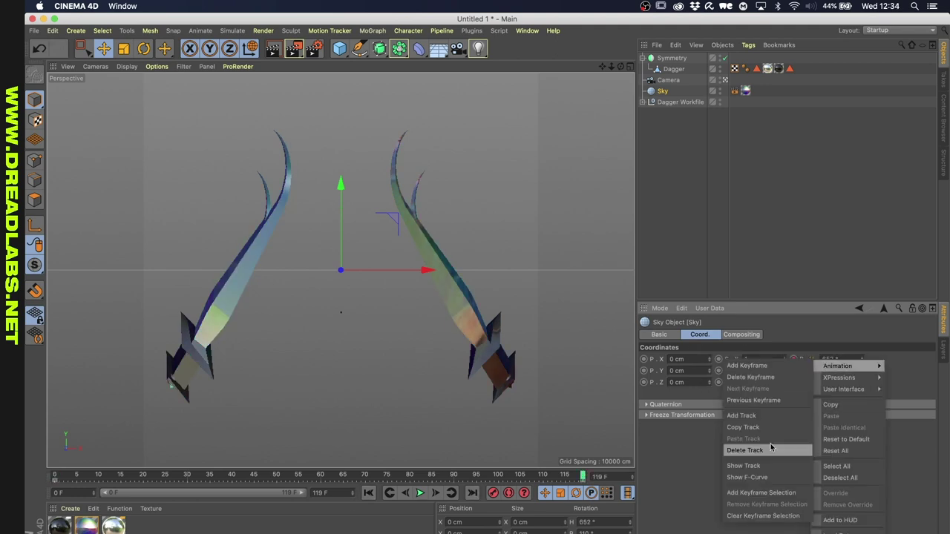
pyautogui.click(768, 477)
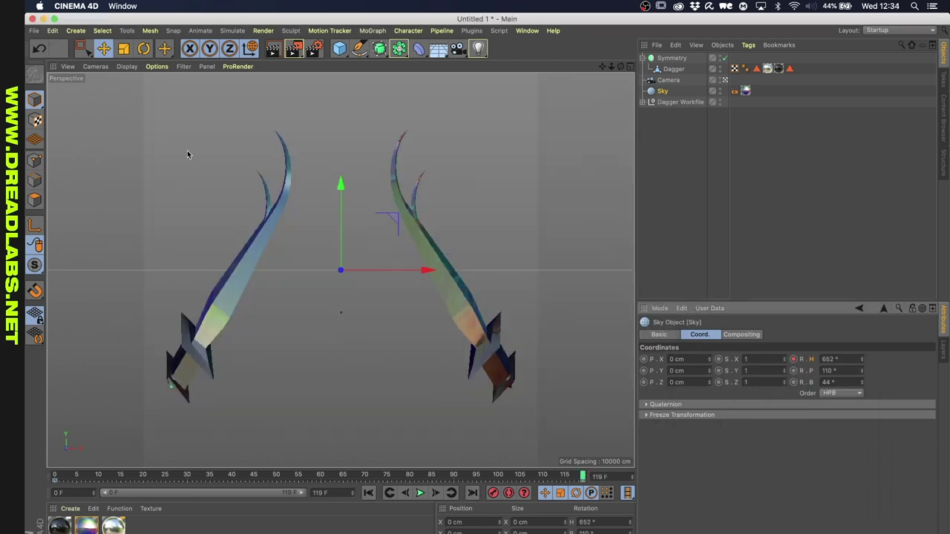
pyautogui.click(420, 493)
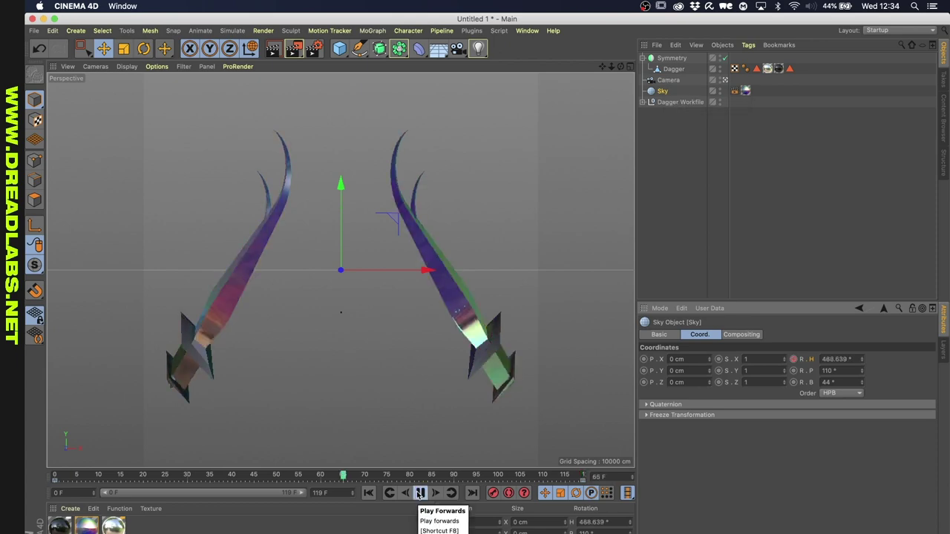
# - Create Mat.1 with a black canvas fabric image texture in its Color channel
pyautogui.click(674, 69)
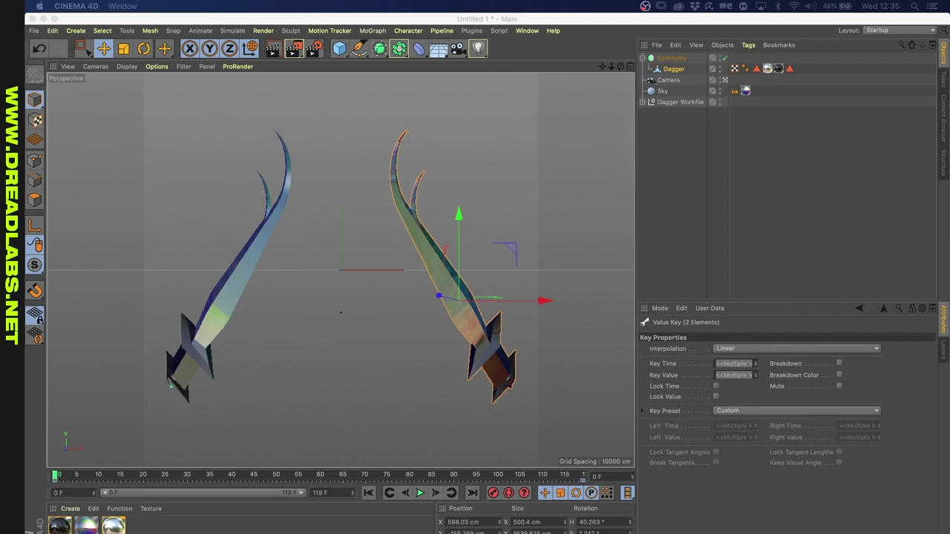
pyautogui.click(581, 44)
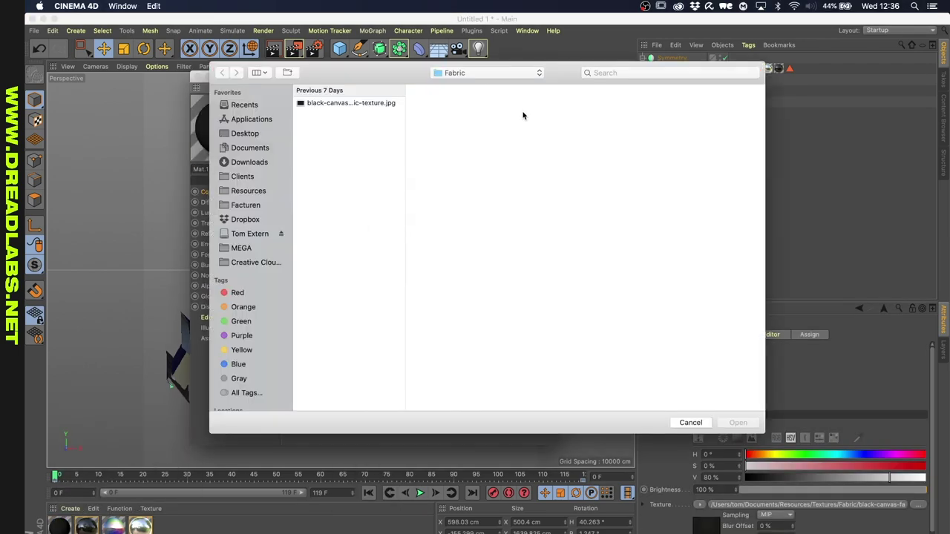
pyautogui.click(344, 191)
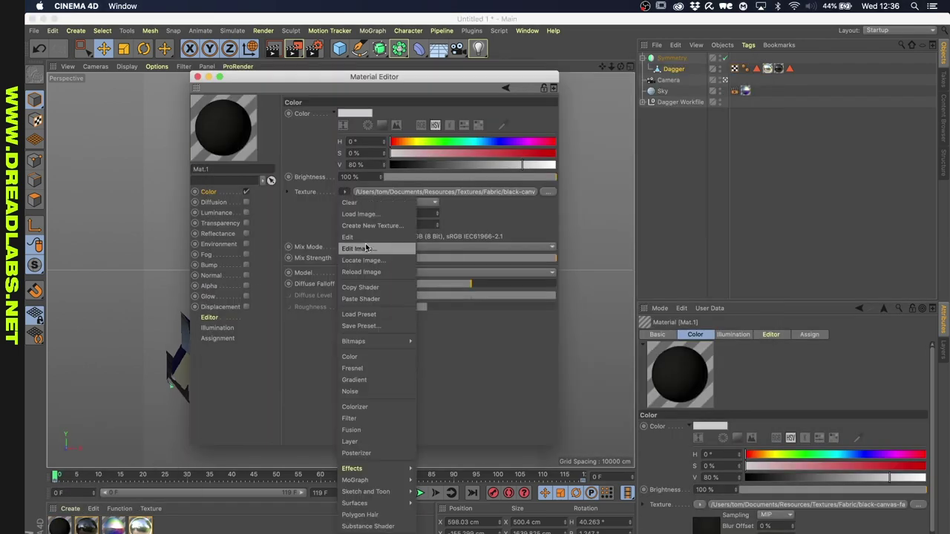
pyautogui.click(246, 308)
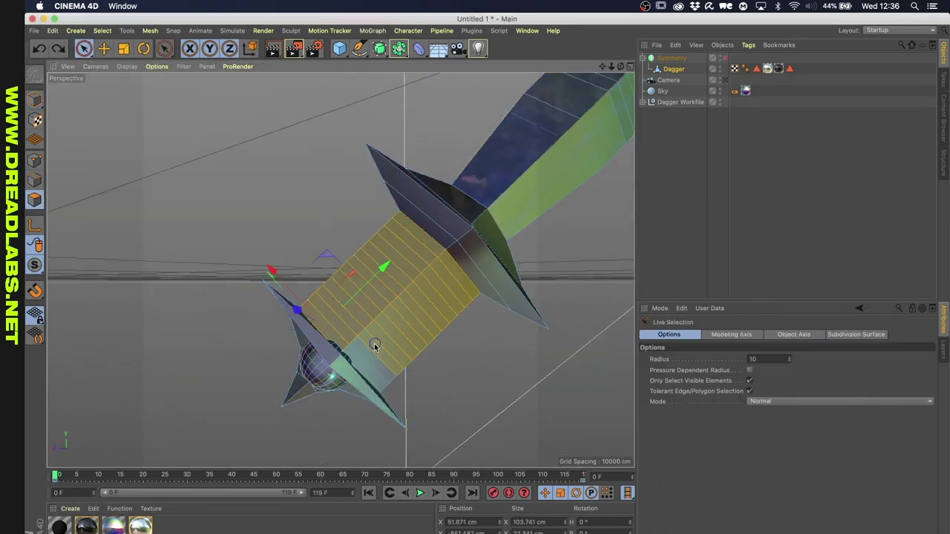
# - Apply Mat.1 to the selected handle polygons and wrap its colour texture in a layer stack
pyautogui.moveTo(143, 503); pyautogui.dragTo(297, 297)
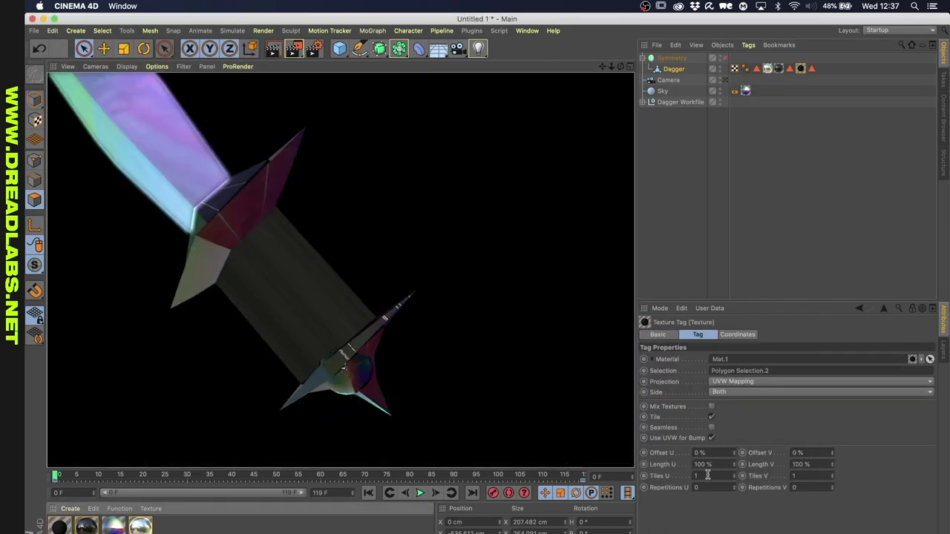
pyautogui.doubleClick(59, 526)
pyautogui.click(334, 401)
pyautogui.click(415, 202)
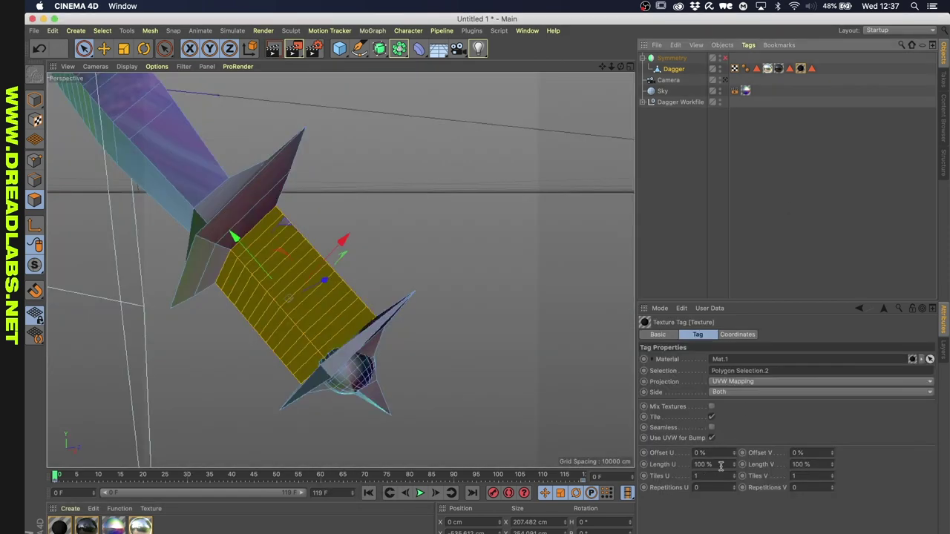
# - Return to the whole dagger, stand it upright in the view and select the Mat material
pyautogui.press('Return')
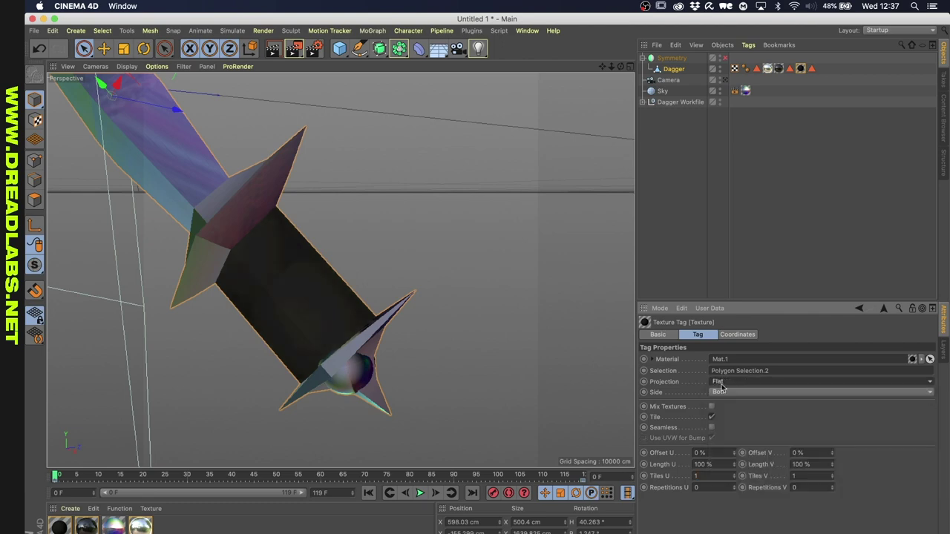
pyautogui.keyDown('alt'); pyautogui.moveTo(223, 223); pyautogui.dragTo(159, 209); pyautogui.keyUp('alt')
pyautogui.click(87, 525)
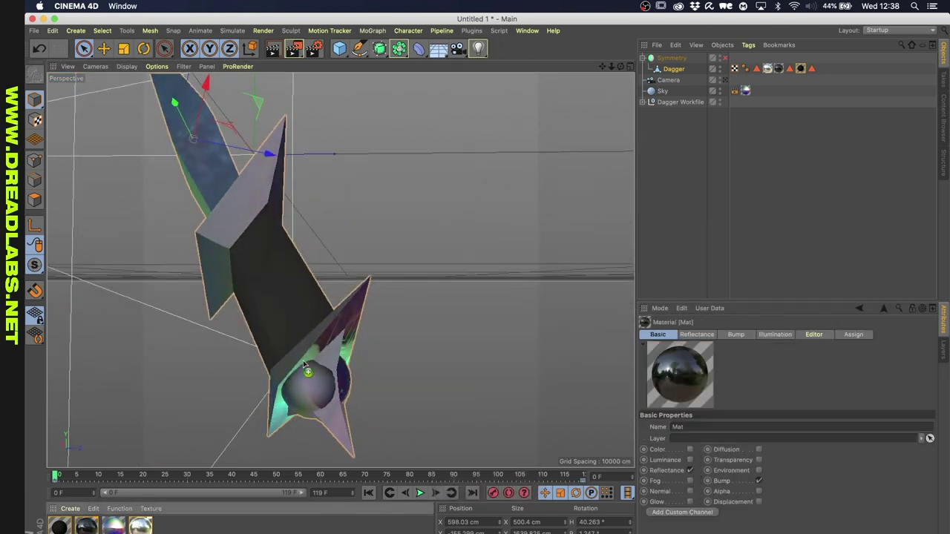
# - In Mat, add a colorize effect and set grunge-map-06 and grunge-map-08 to Multiply
pyautogui.doubleClick(86, 525)
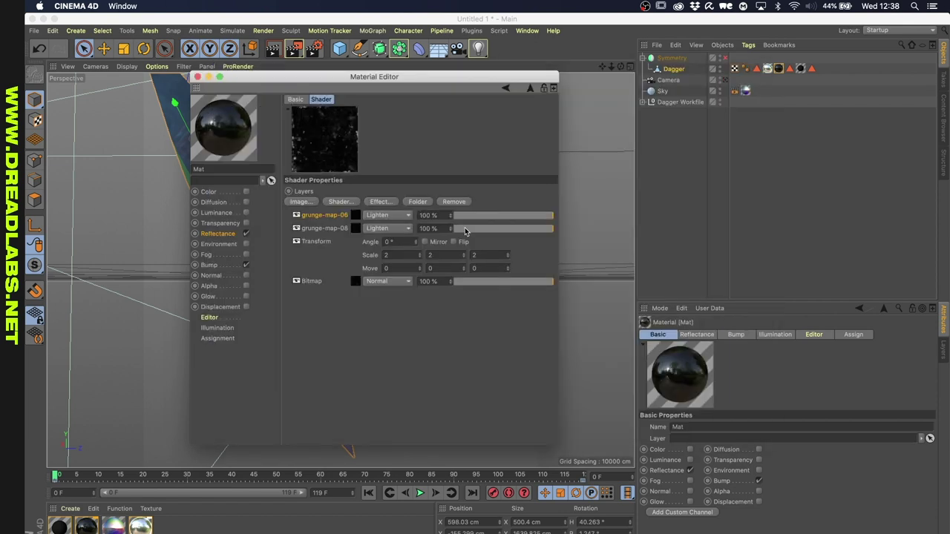
pyautogui.click(443, 238)
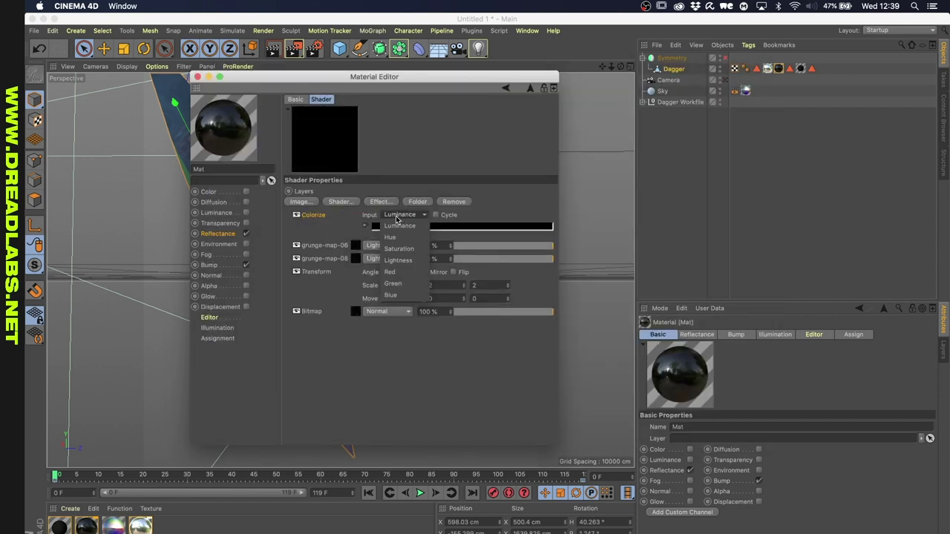
pyautogui.click(340, 202)
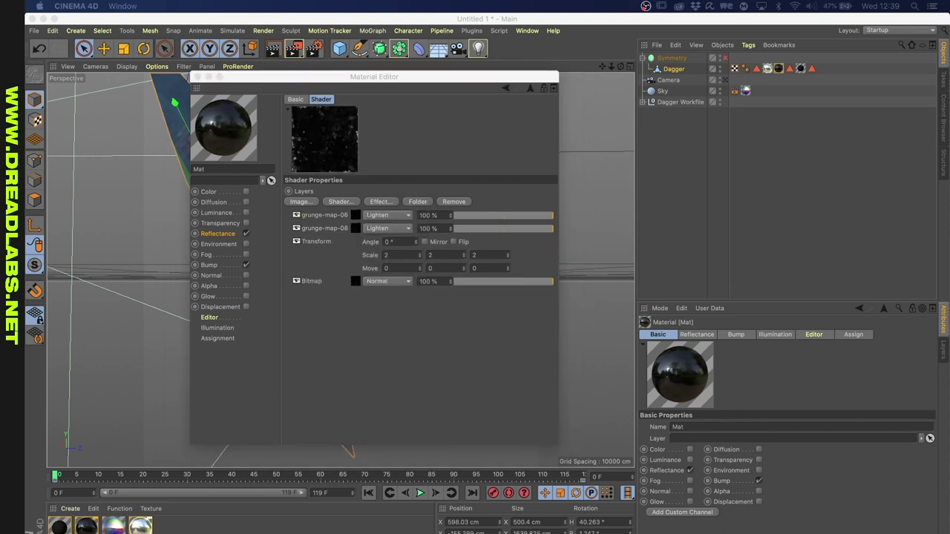
pyautogui.click(299, 202)
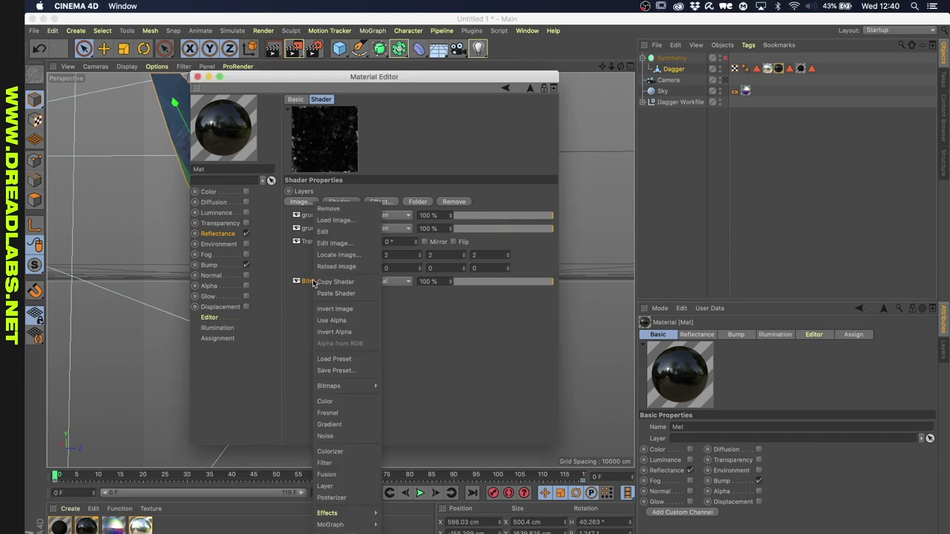
pyautogui.click(287, 376)
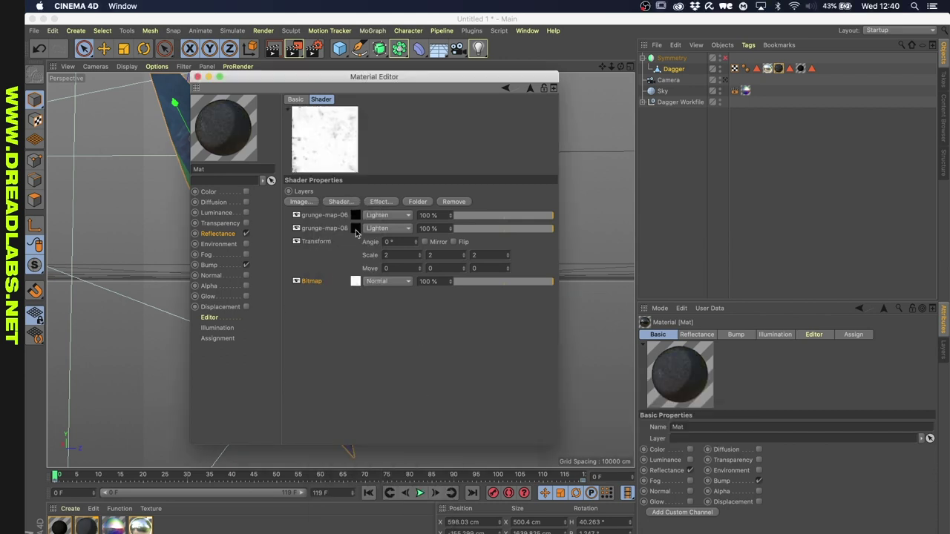
pyautogui.click(386, 228)
pyautogui.click(360, 306)
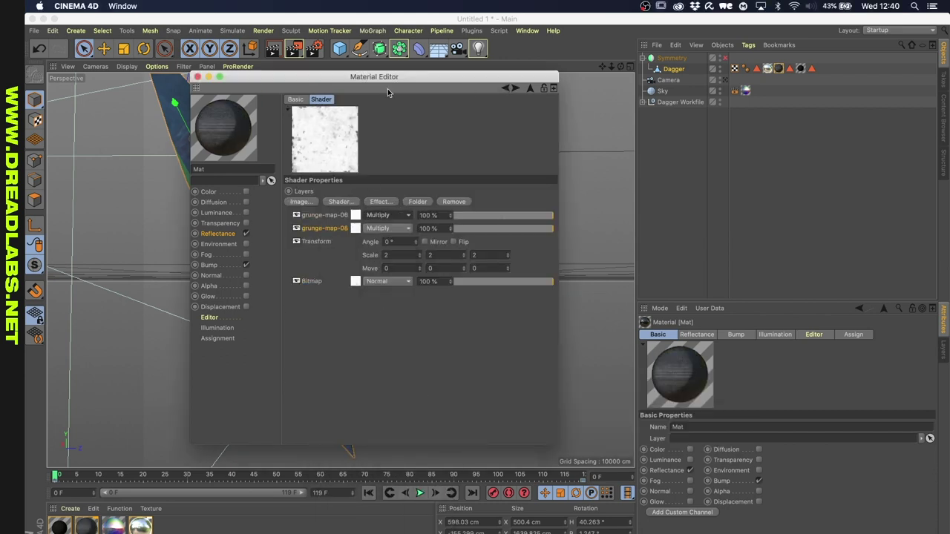
# - Enable 6 cm Displacement on Mat using a pasted copy of the grunge layer shader
pyautogui.click(217, 233)
pyautogui.click(297, 229)
pyautogui.click(392, 388)
pyautogui.click(246, 307)
pyautogui.click(328, 150)
pyautogui.click(329, 173)
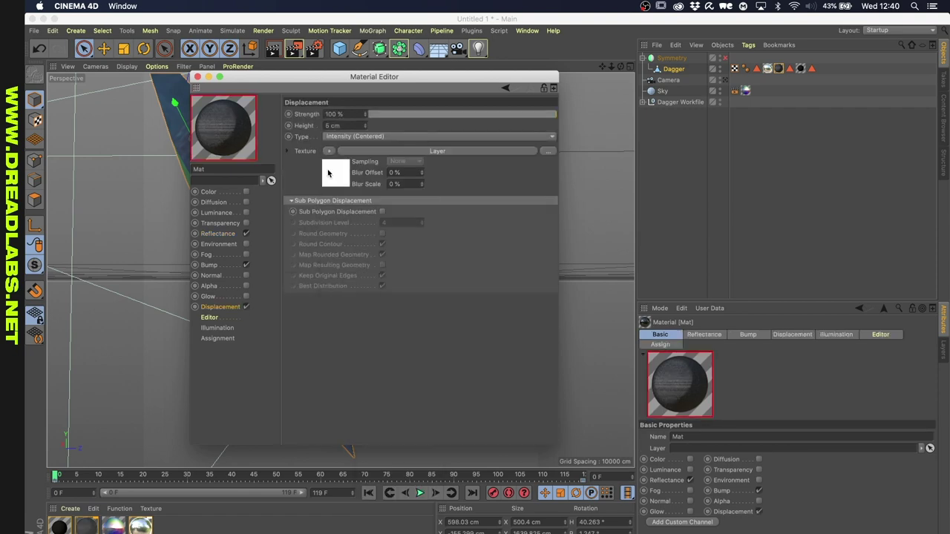
pyautogui.click(198, 77)
# - Preview the grunge result and add a new Iridescent Sky material
pyautogui.click(273, 49)
pyautogui.scroll(3, 354, 243)
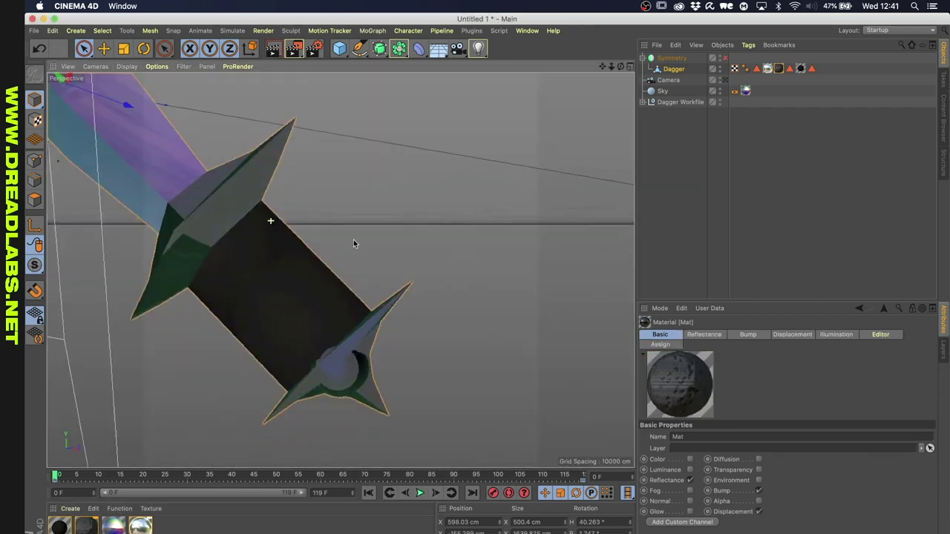
pyautogui.click(70, 508)
pyautogui.click(101, 484)
pyautogui.doubleClick(60, 526)
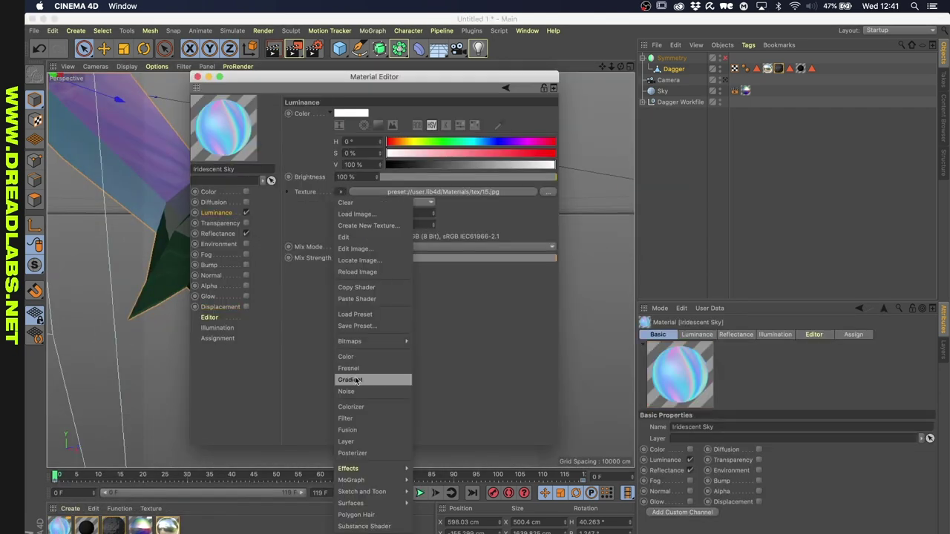
# - Give Iridescent Sky's Luminance a Layer shader with an image layer blended by Lighten
pyautogui.click(410, 193)
pyautogui.click(301, 201)
pyautogui.click(479, 153)
pyautogui.doubleClick(832, 157)
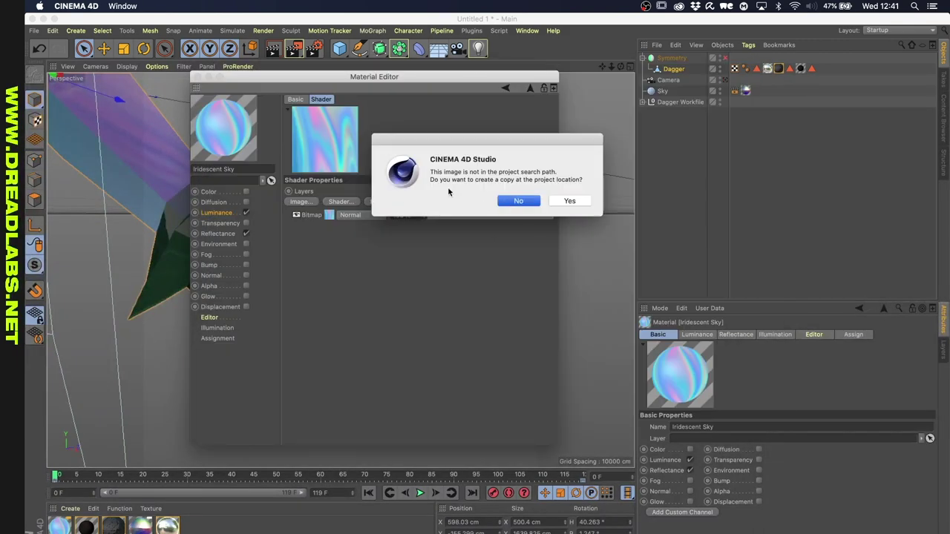
pyautogui.click(518, 199)
pyautogui.click(398, 215)
pyautogui.click(386, 342)
pyautogui.click(197, 76)
# - Zoom in and select a polygon on the gem sphere
pyautogui.scroll(3, 378, 371)
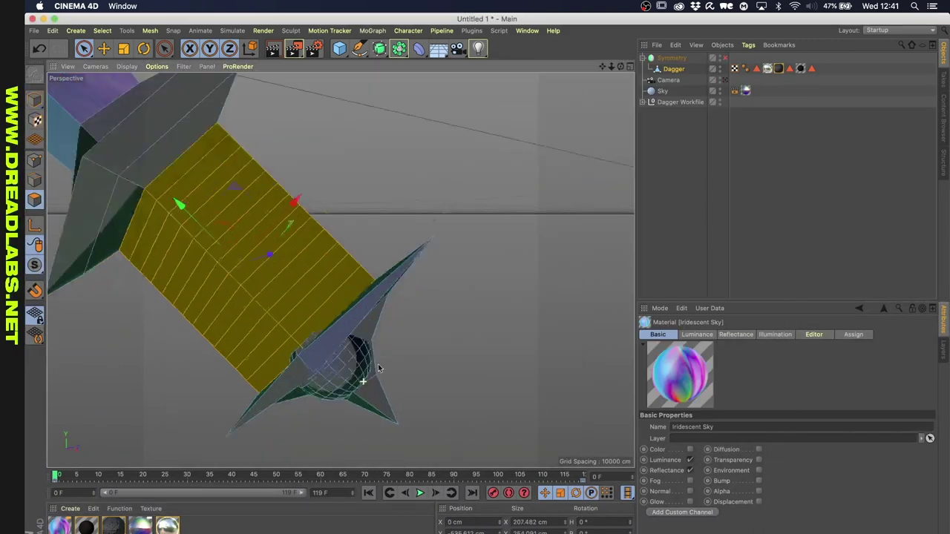
pyautogui.scroll(3, 189, 401)
pyautogui.click(254, 338)
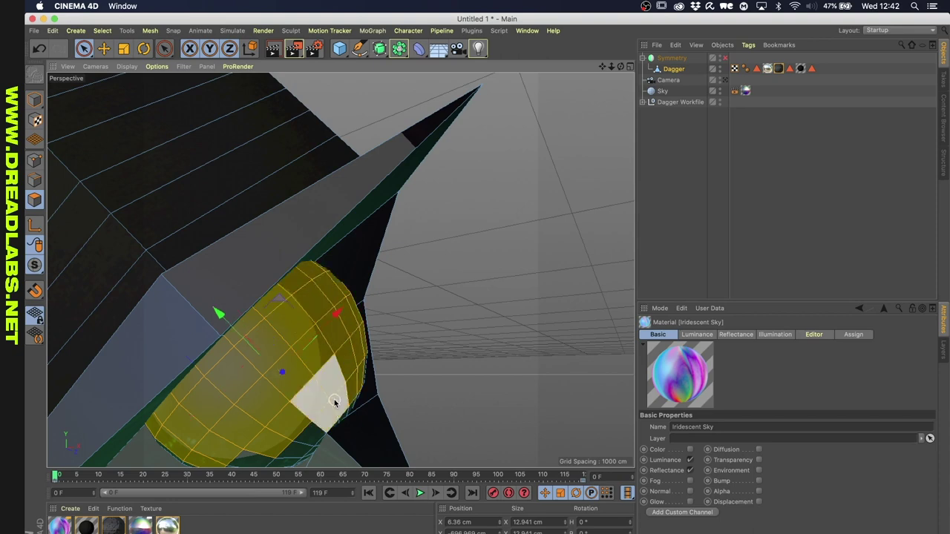
# - Orbit and zoom around the hilt to bring the gem sphere and blade into view together
pyautogui.keyDown('alt'); pyautogui.moveTo(334, 402); pyautogui.dragTo(391, 294); pyautogui.keyUp('alt')
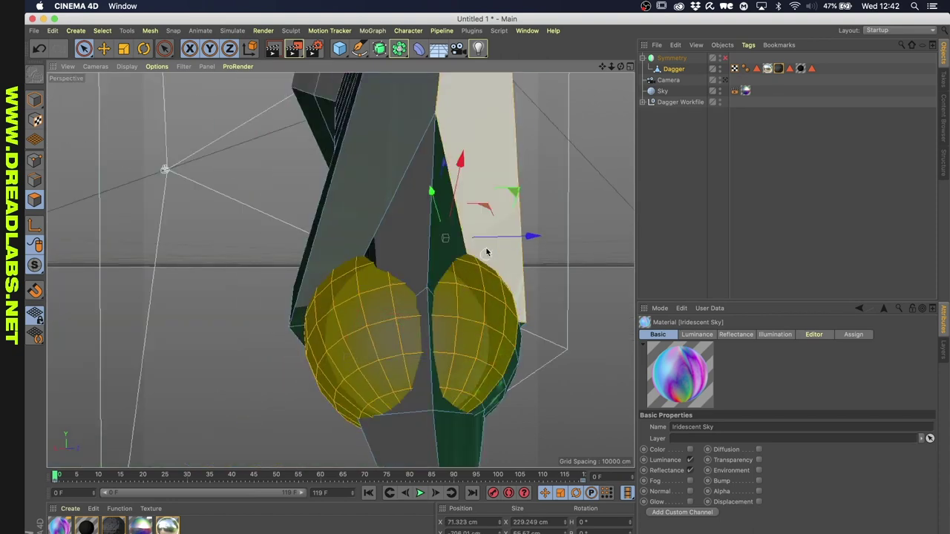
pyautogui.keyDown('alt'); pyautogui.moveTo(476, 269); pyautogui.dragTo(386, 350); pyautogui.keyUp('alt')
pyautogui.scroll(3, 386, 351)
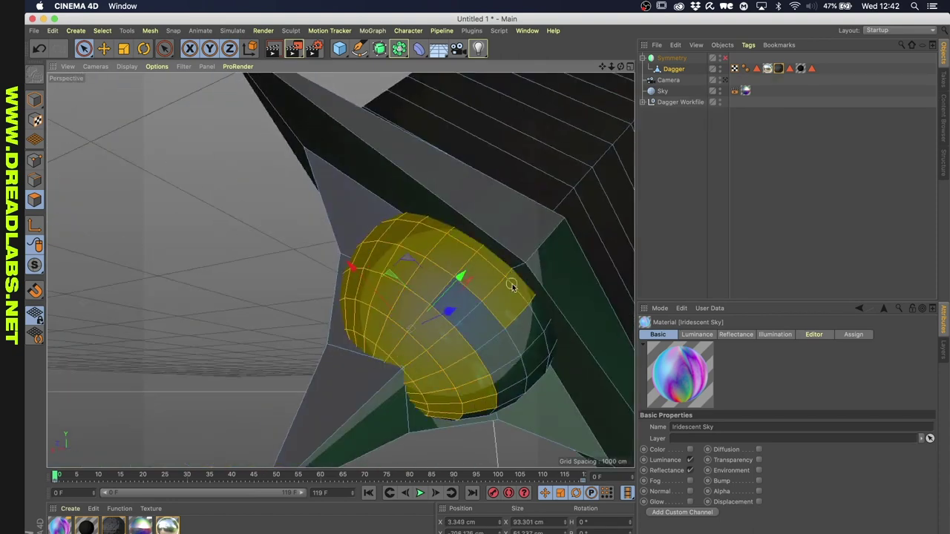
pyautogui.keyDown('alt'); pyautogui.moveTo(492, 405); pyautogui.dragTo(554, 380); pyautogui.keyUp('alt')
pyautogui.keyDown('alt'); pyautogui.moveTo(509, 461); pyautogui.dragTo(408, 402); pyautogui.keyUp('alt')
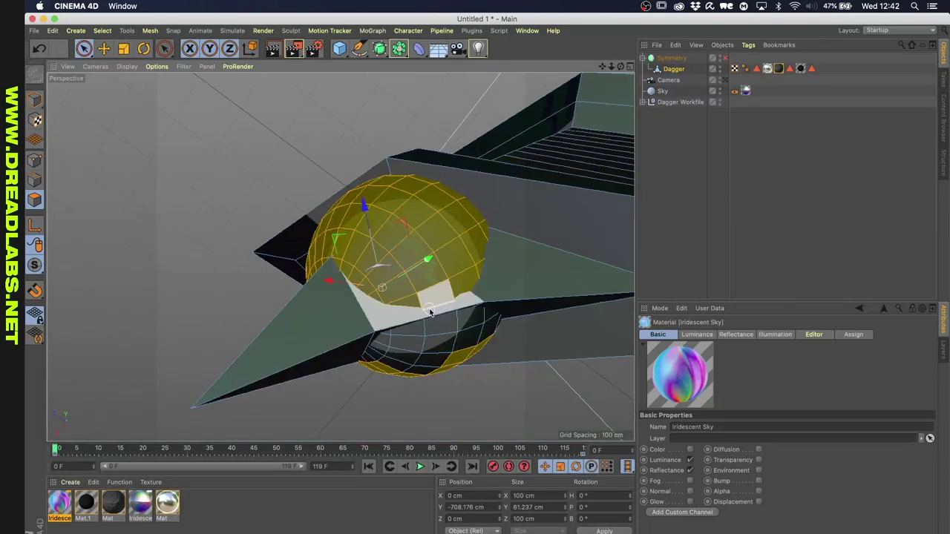
pyautogui.scroll(3, 446, 319)
pyautogui.scroll(3, 339, 255)
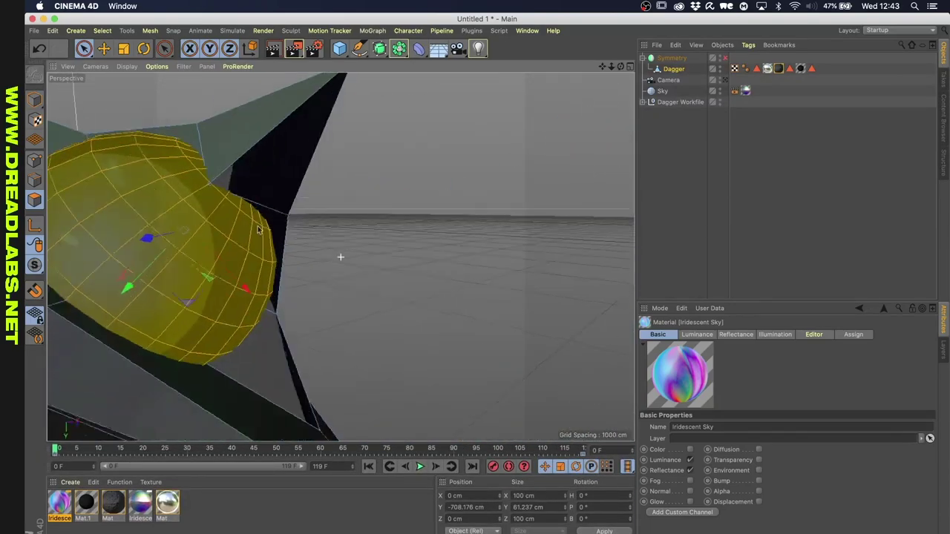
pyautogui.scroll(3, 311, 200)
pyautogui.scroll(2, 282, 146)
pyautogui.scroll(-3, 282, 146)
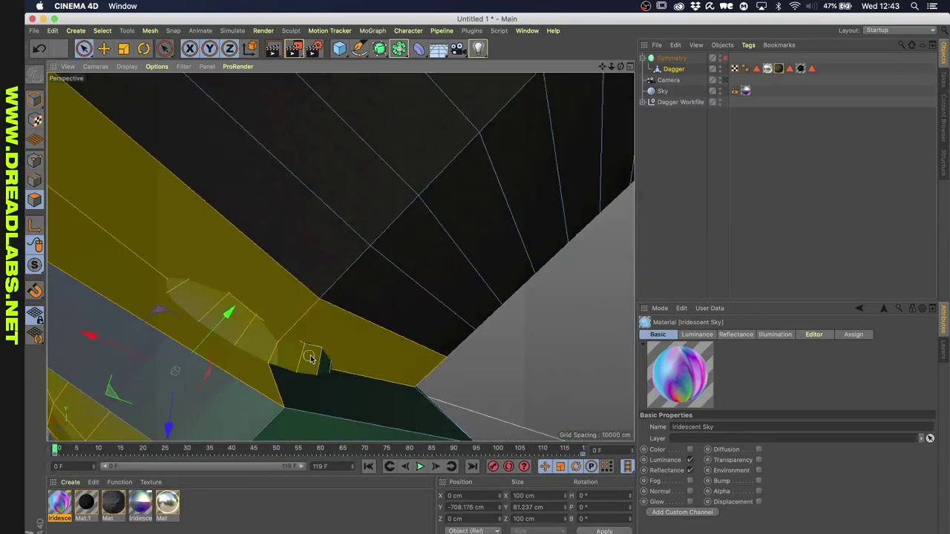
pyautogui.scroll(-3, 292, 314)
pyautogui.moveTo(292, 313)
pyautogui.keyDown('alt'); pyautogui.mouseDown()
pyautogui.moveTo(287, 180)
pyautogui.moveTo(334, 248)
pyautogui.mouseUp(); pyautogui.keyUp('alt')
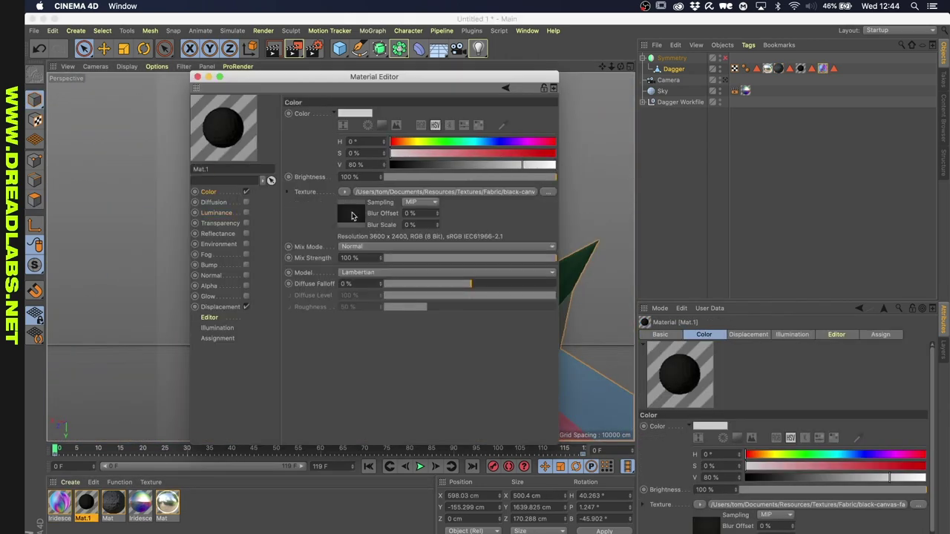
# - Load a Layer shader into Mat.1's Color channel and render the view to check the materials
pyautogui.click(351, 216)
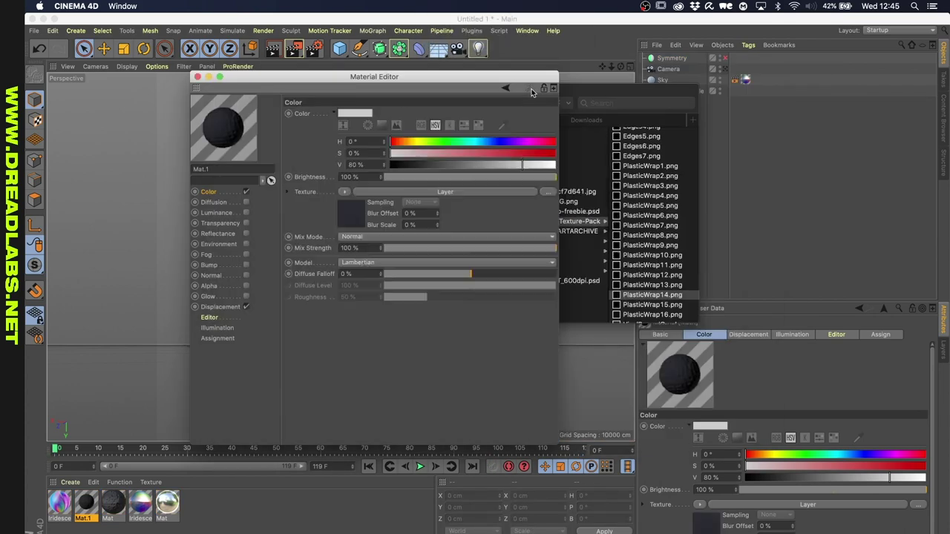
pyautogui.click(505, 88)
pyautogui.click(198, 78)
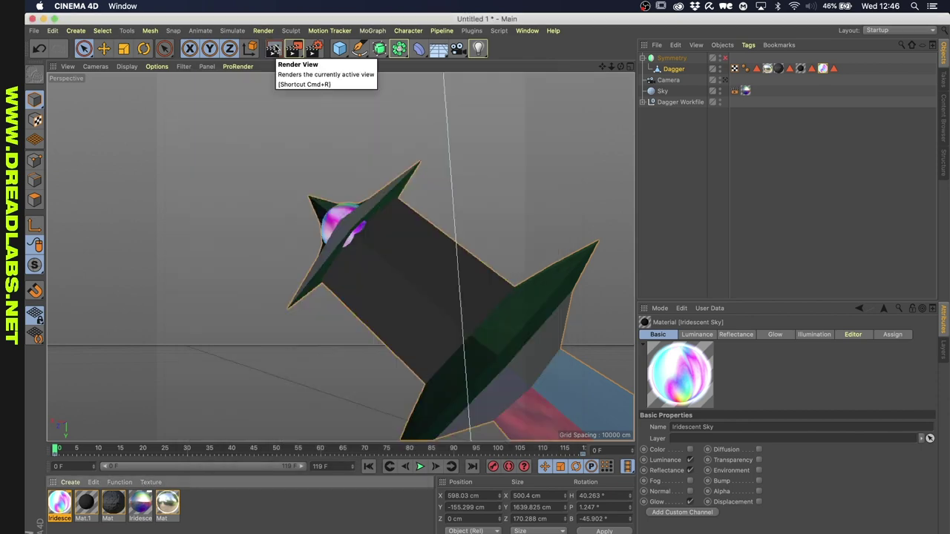
pyautogui.click(273, 49)
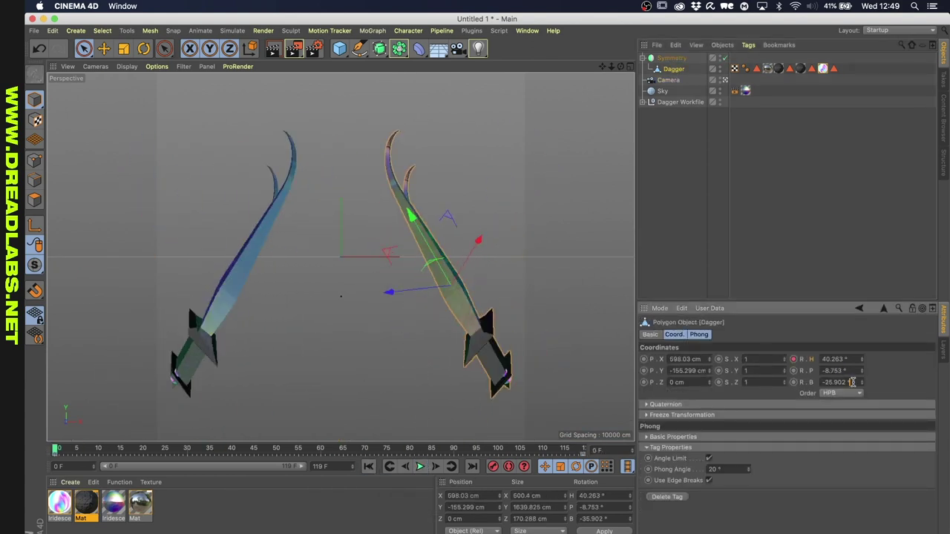
# - Tilt the dagger on its bank axis and scrub through frames 59–76 to check the spin
pyautogui.moveTo(852, 383); pyautogui.dragTo(852, 394)
pyautogui.moveTo(409, 216); pyautogui.dragTo(410, 236)
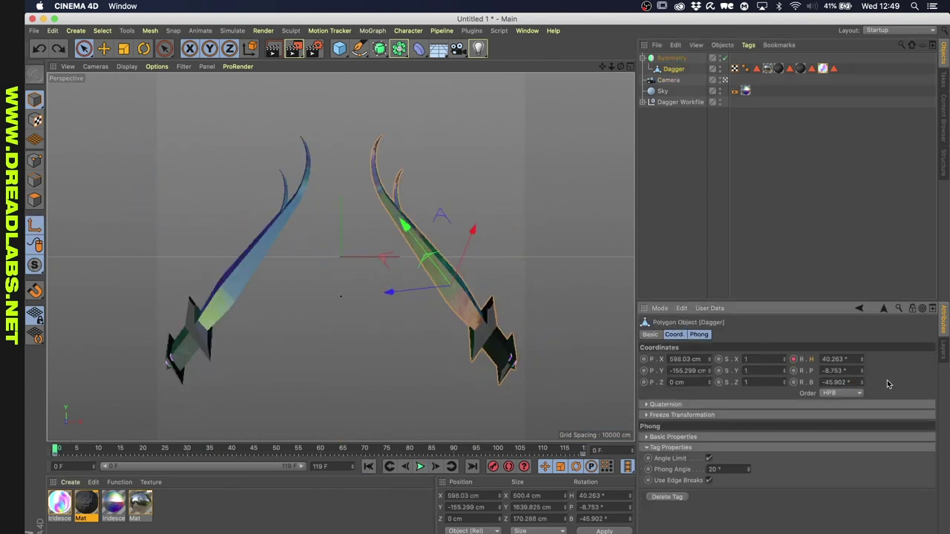
pyautogui.moveTo(55, 449); pyautogui.dragTo(325, 451)
pyautogui.moveTo(853, 382); pyautogui.dragTo(854, 390)
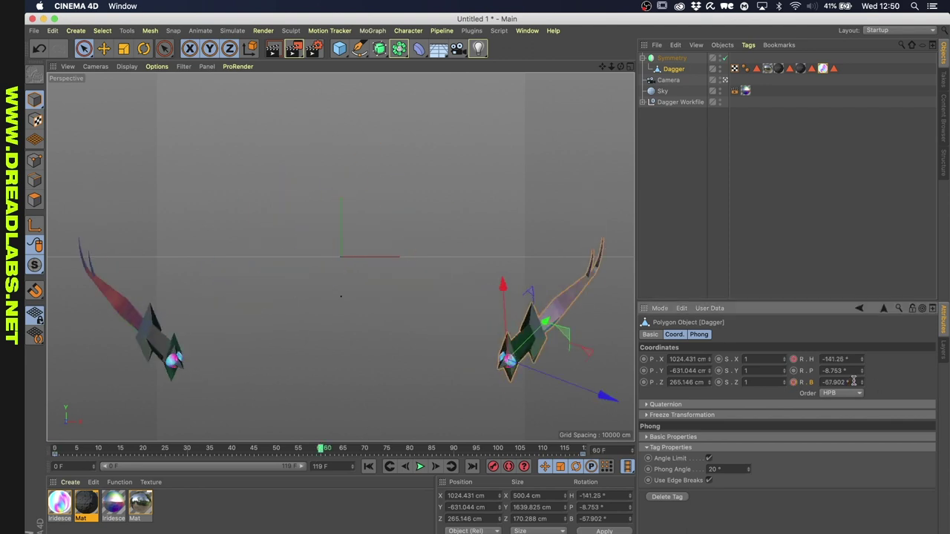
pyautogui.hotkey('shift', 'g')
pyautogui.click(391, 450)
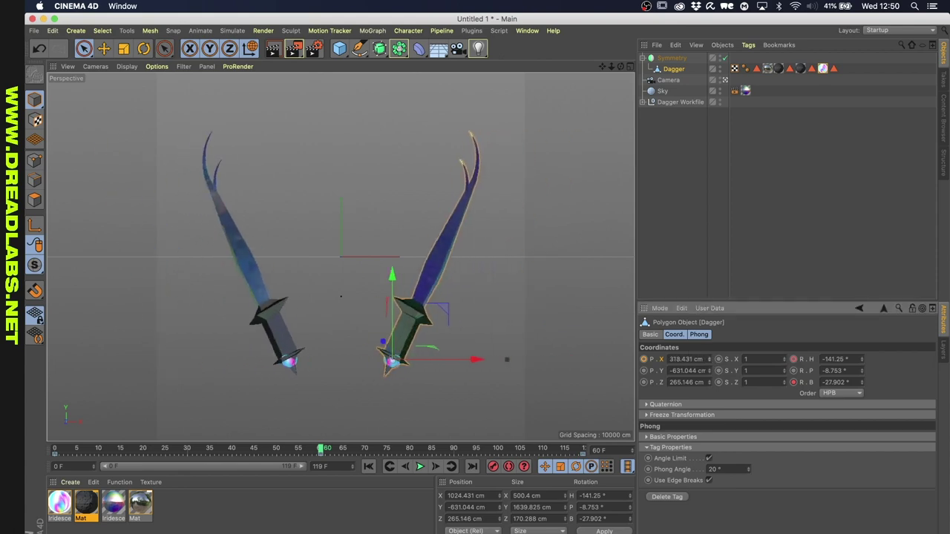
pyautogui.click(420, 466)
pyautogui.click(139, 453)
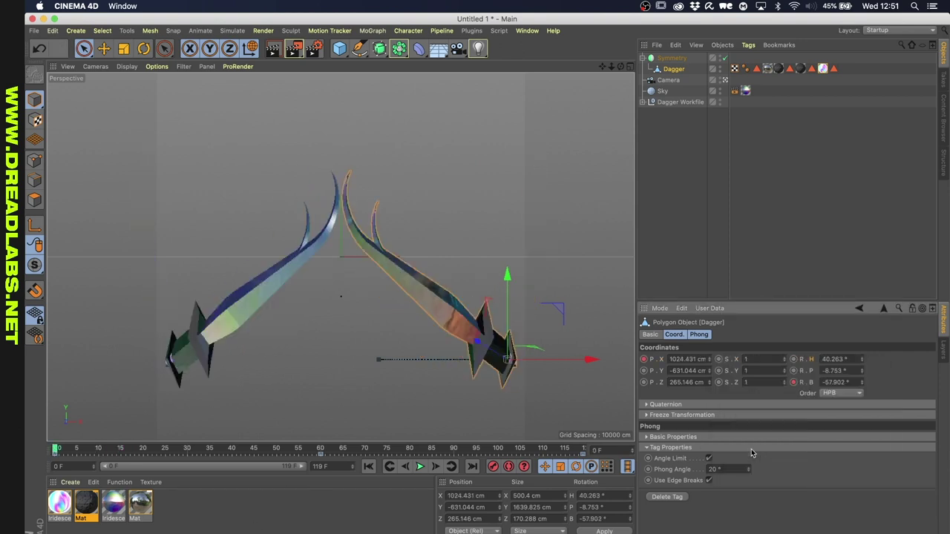
# - Play back the dagger's rotation from frame 60, then open the Render Settings
pyautogui.click(420, 466)
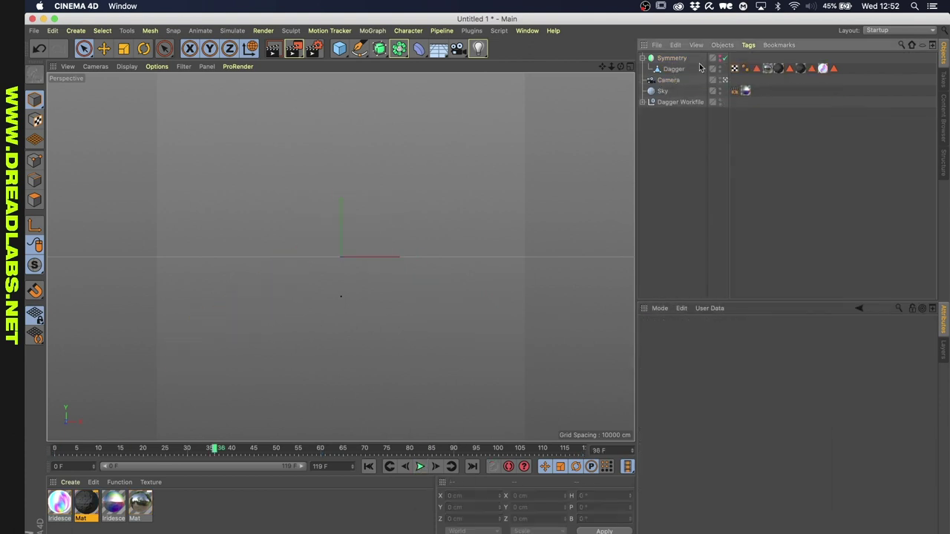
pyautogui.click(674, 69)
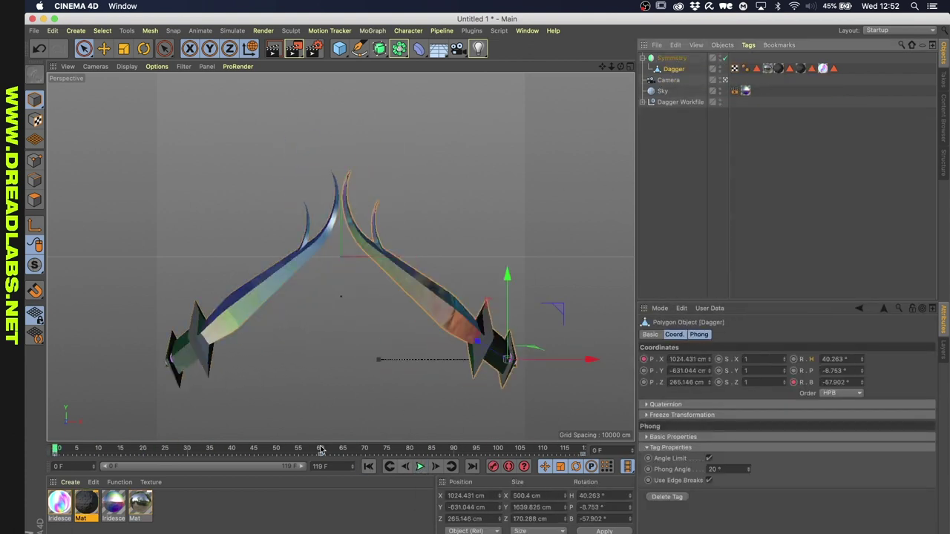
pyautogui.moveTo(144, 448); pyautogui.dragTo(324, 449)
pyautogui.click(420, 466)
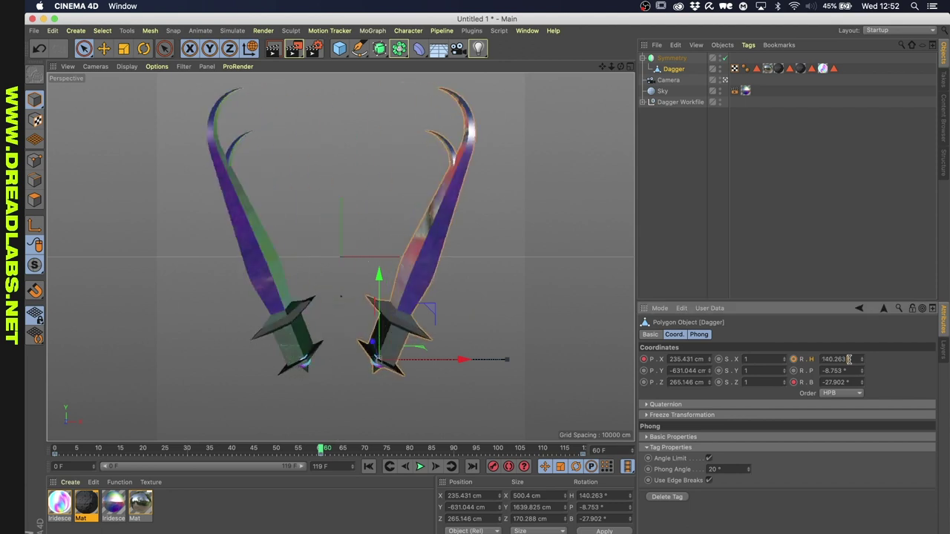
pyautogui.click(421, 466)
pyautogui.click(315, 48)
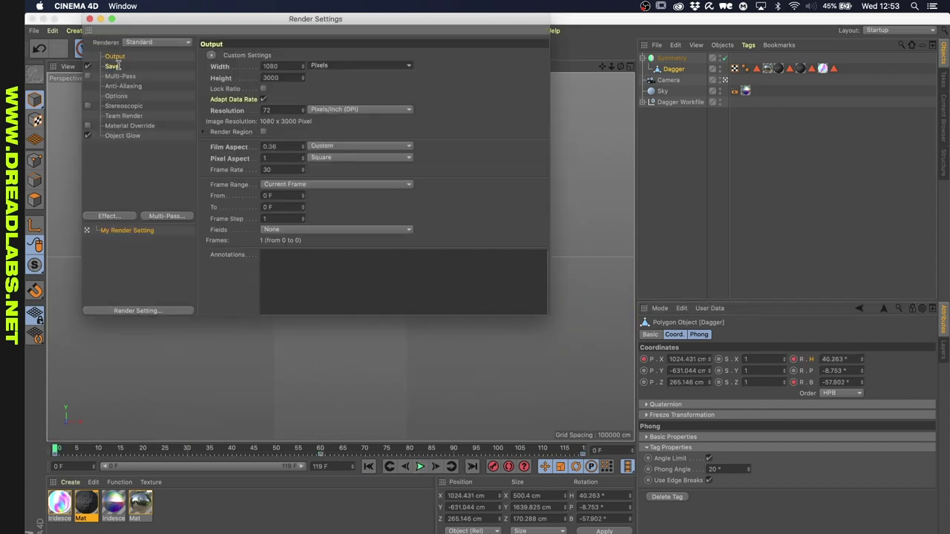
# - Add Ambient Occlusion and save the rendered frames as 'Dagger' in the Frames folder
pyautogui.click(113, 66)
pyautogui.click(109, 216)
pyautogui.click(176, 289)
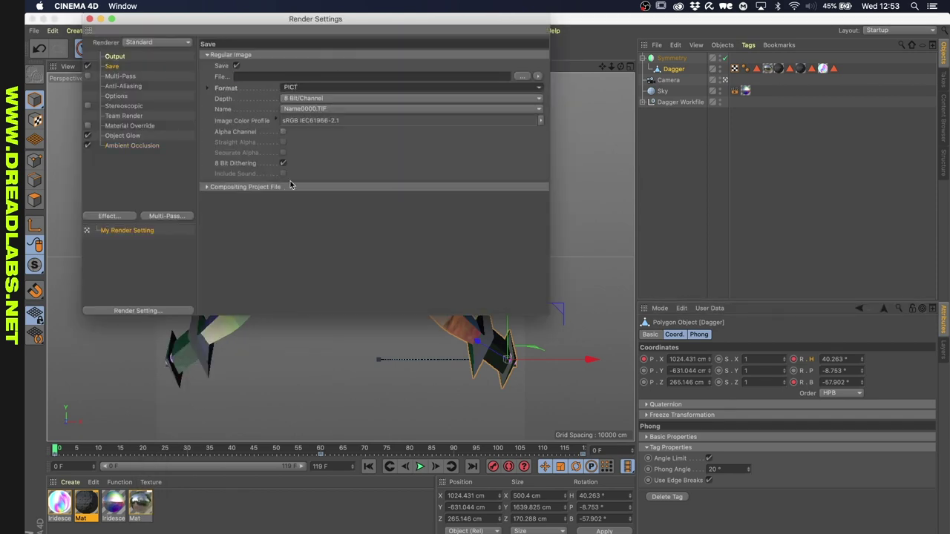
pyautogui.click(522, 76)
pyautogui.click(297, 290)
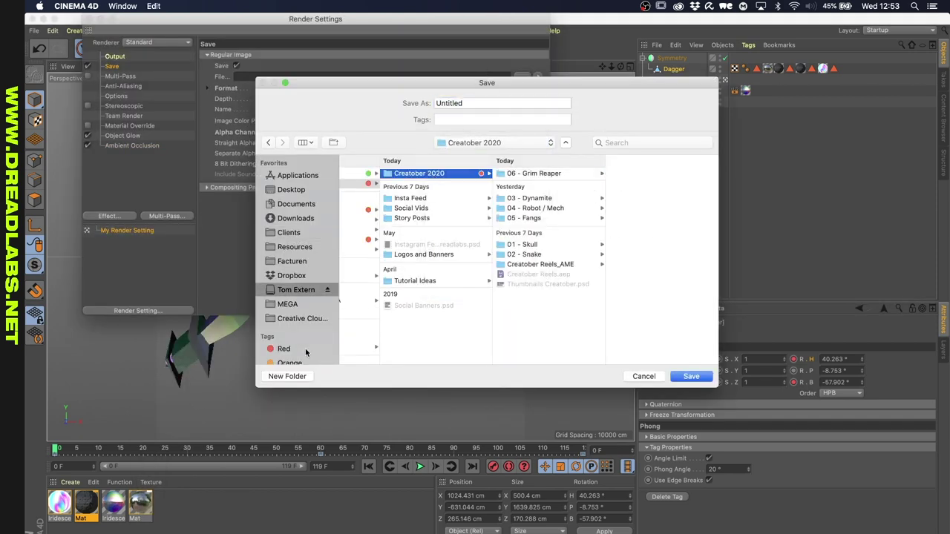
pyautogui.click(541, 182)
pyautogui.click(520, 170)
pyautogui.write('Dagger')
pyautogui.press('Return')
# - Render the animation to the Picture Viewer, restarting the render once
pyautogui.click(89, 19)
pyautogui.click(295, 50)
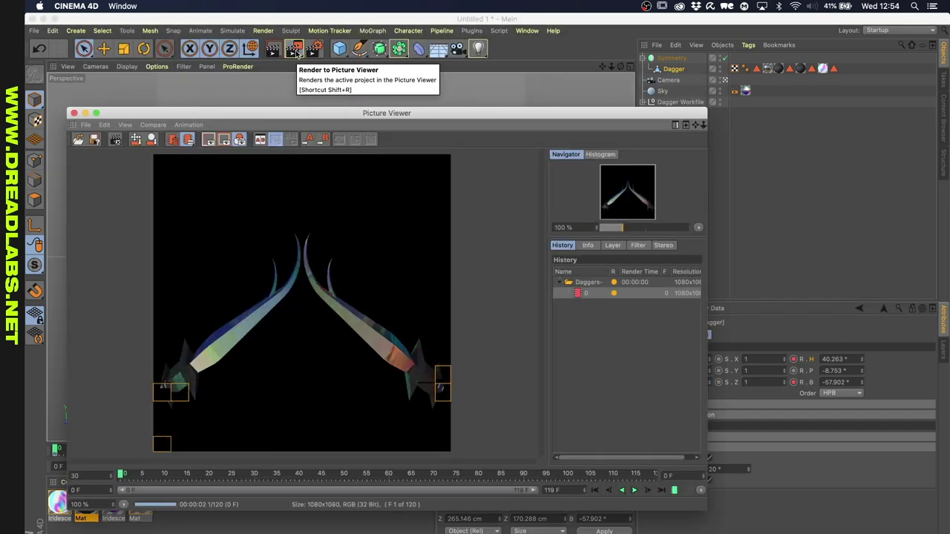
pyautogui.click(295, 49)
pyautogui.click(572, 199)
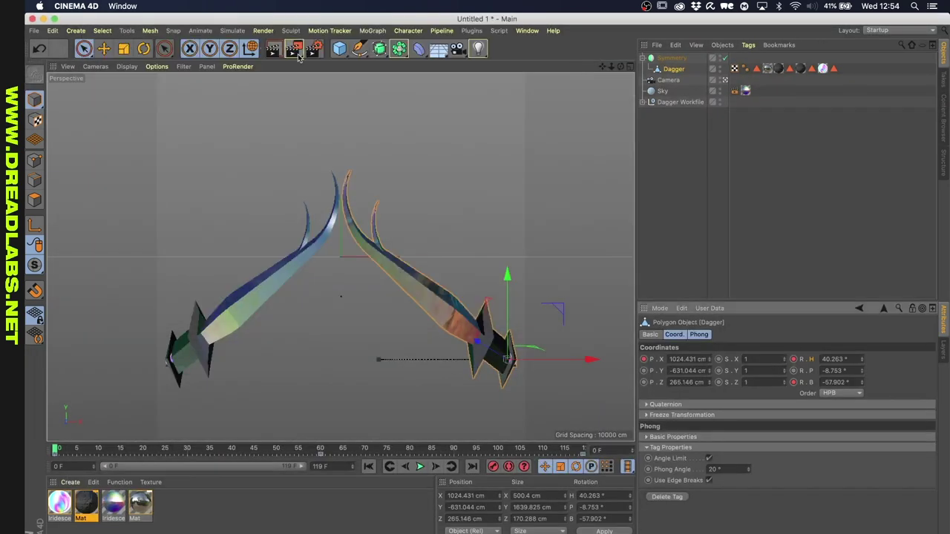